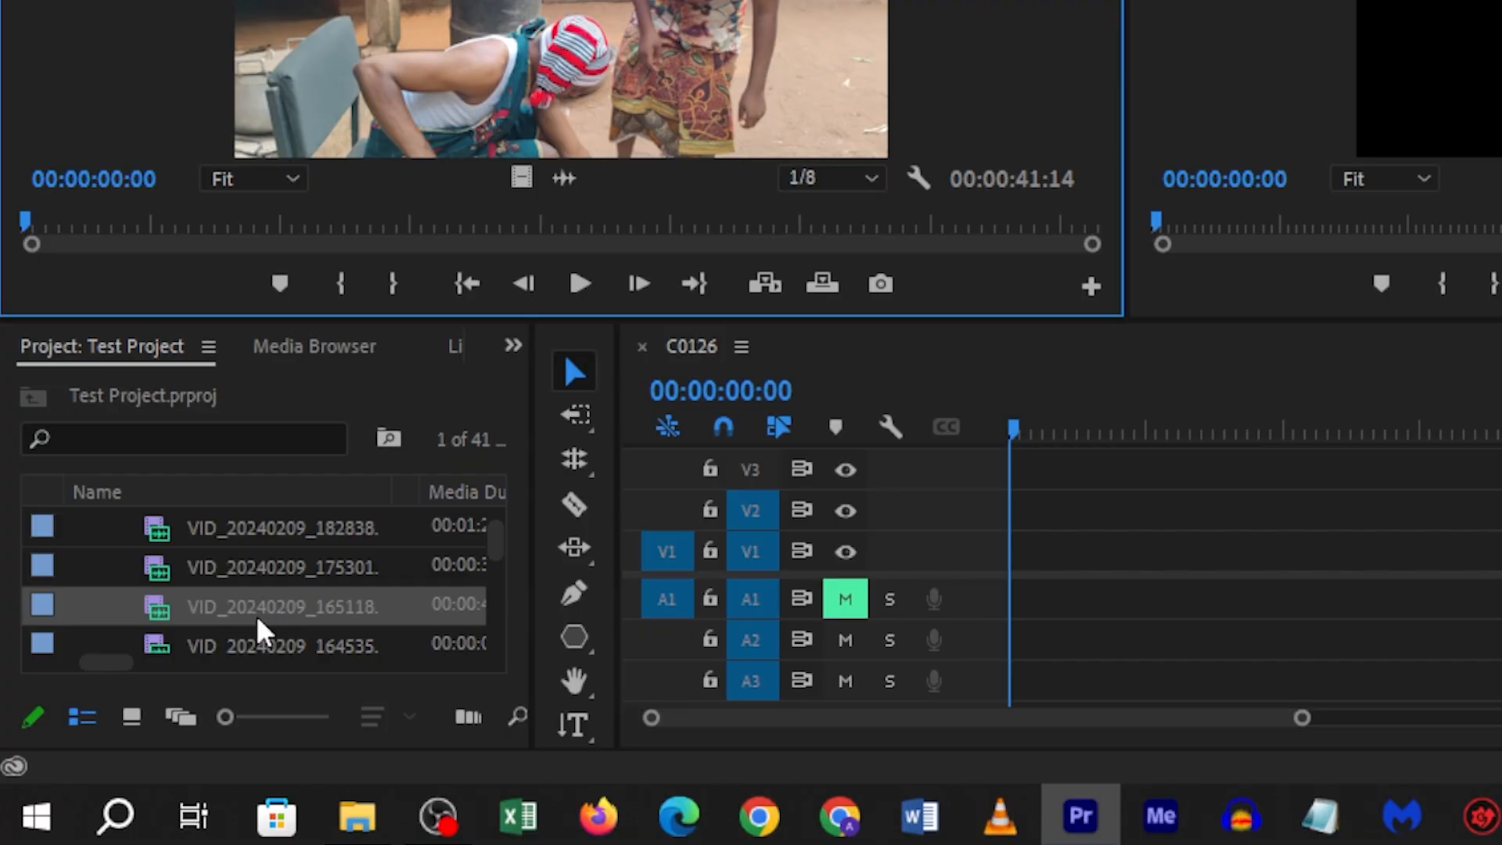
- Expand the CAM 2 bin and open its clip 20240209_165118.mp4 in the Source Monitor
{"action": "scroll", "coordinate": [343, 574], "scroll_direction": "down", "scroll_amount": 8}
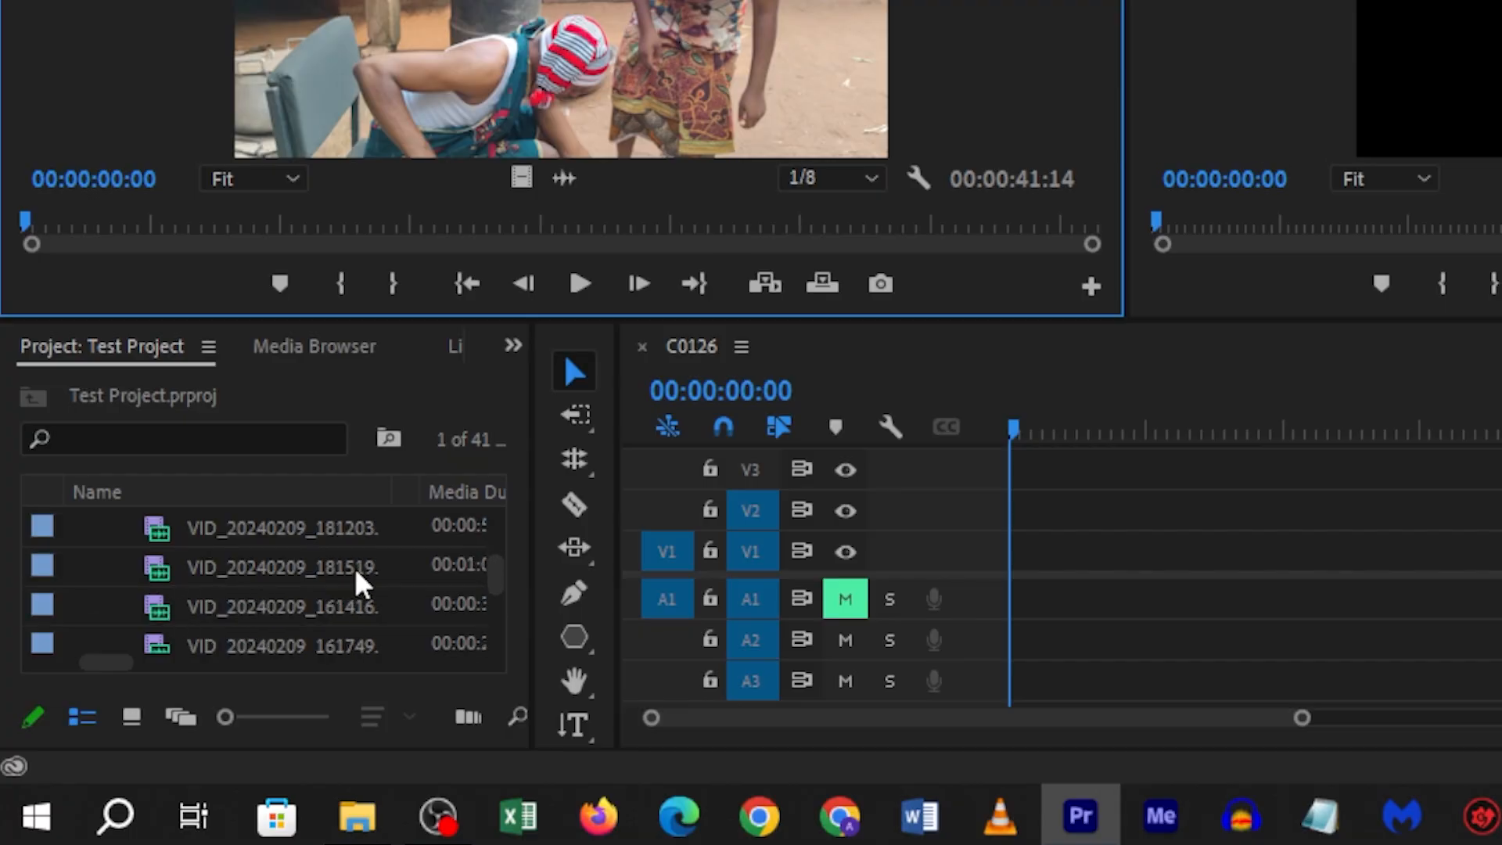
{"action": "scroll", "coordinate": [355, 576], "scroll_direction": "down", "scroll_amount": 6}
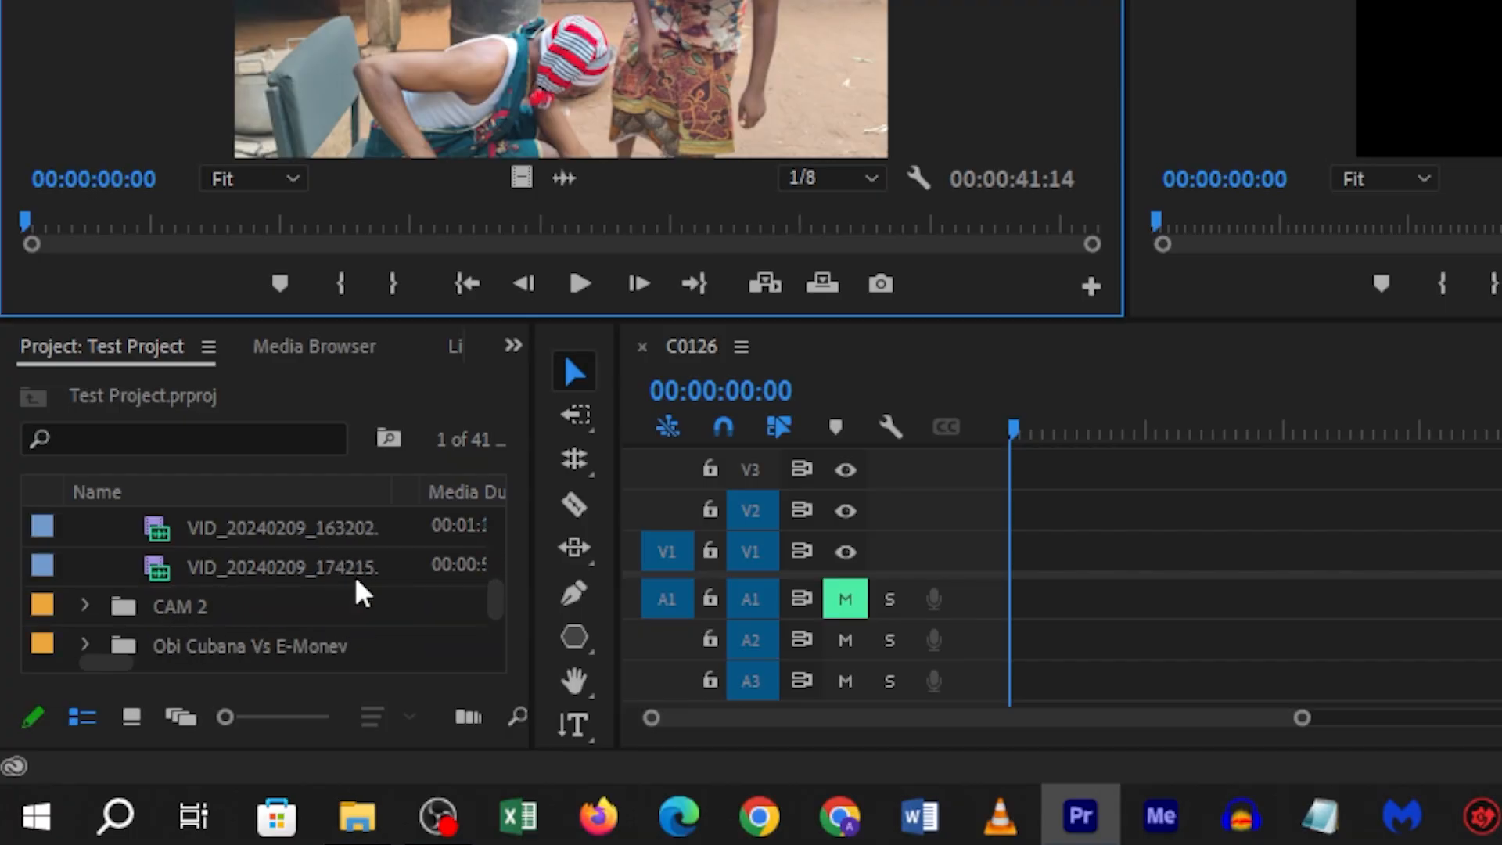
{"action": "scroll", "coordinate": [323, 588], "scroll_direction": "up", "scroll_amount": 1}
{"action": "left_click", "coordinate": [90, 528]}
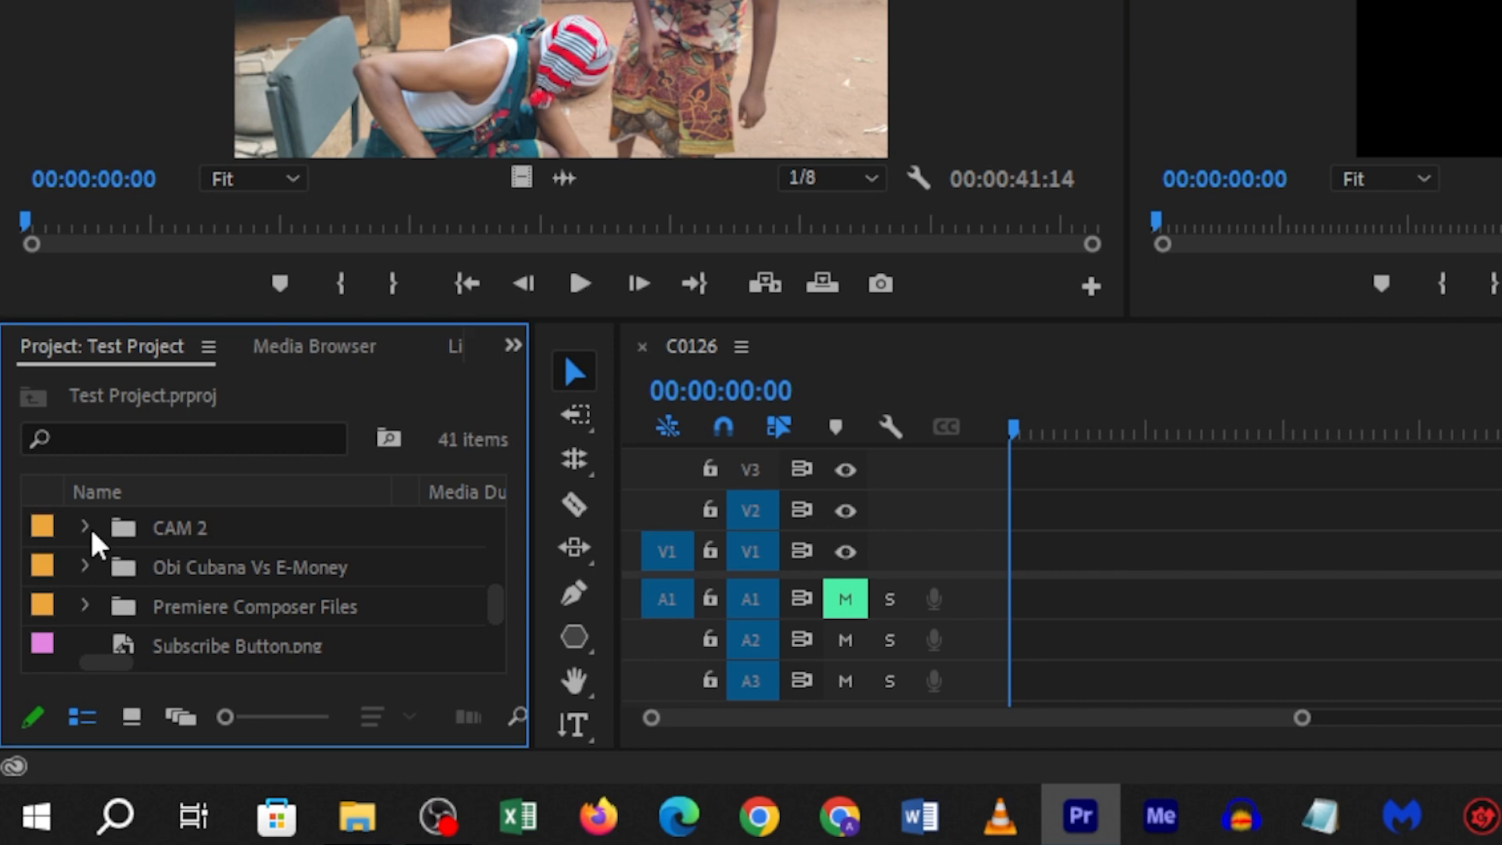
{"action": "scroll", "coordinate": [209, 566], "scroll_direction": "down", "scroll_amount": 5}
{"action": "scroll", "coordinate": [217, 606], "scroll_direction": "down", "scroll_amount": 6}
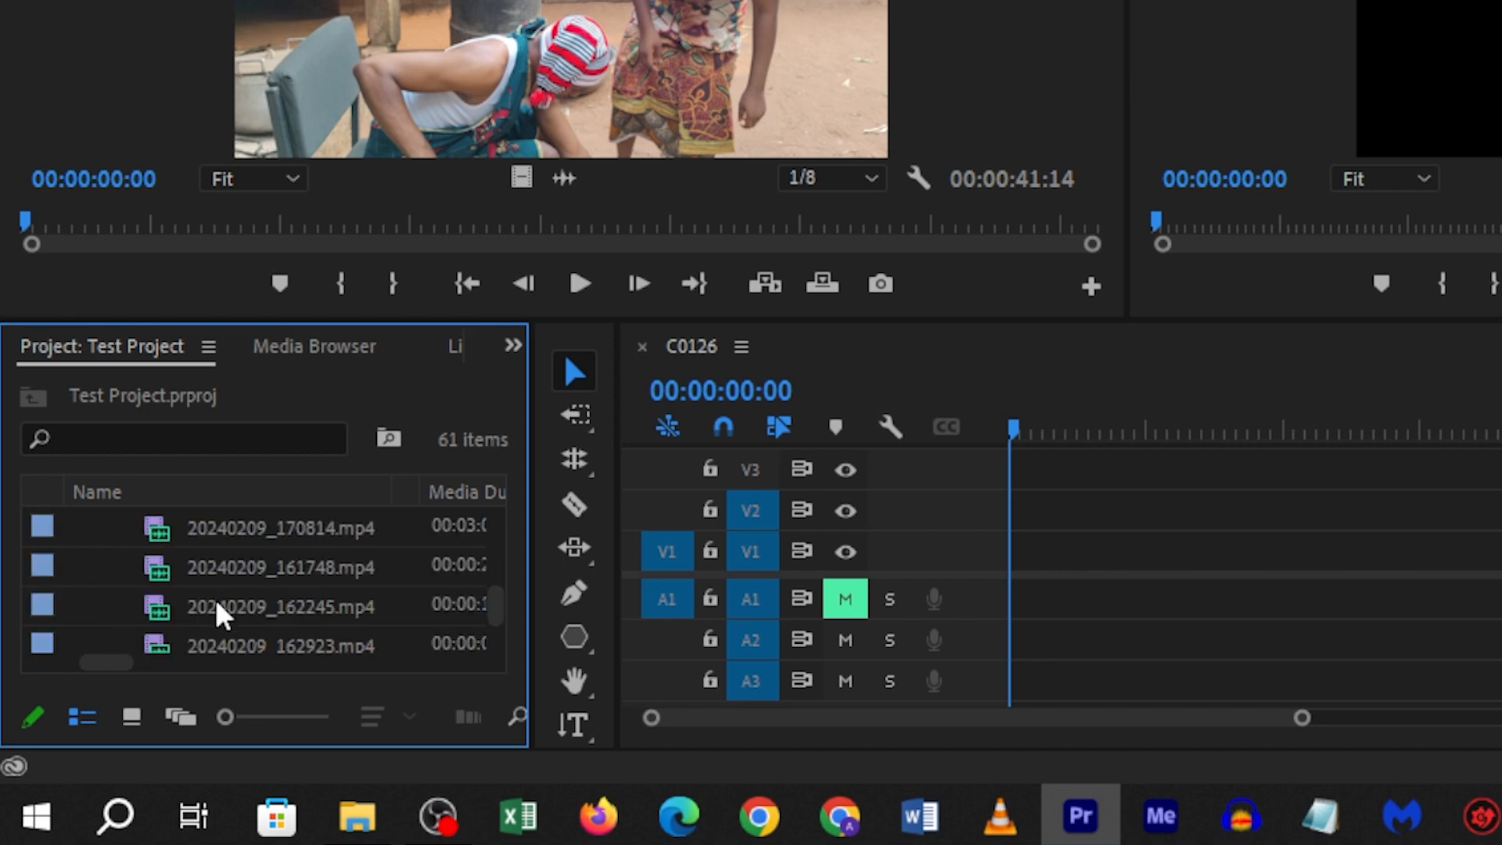
{"action": "scroll", "coordinate": [216, 602], "scroll_direction": "up", "scroll_amount": 5}
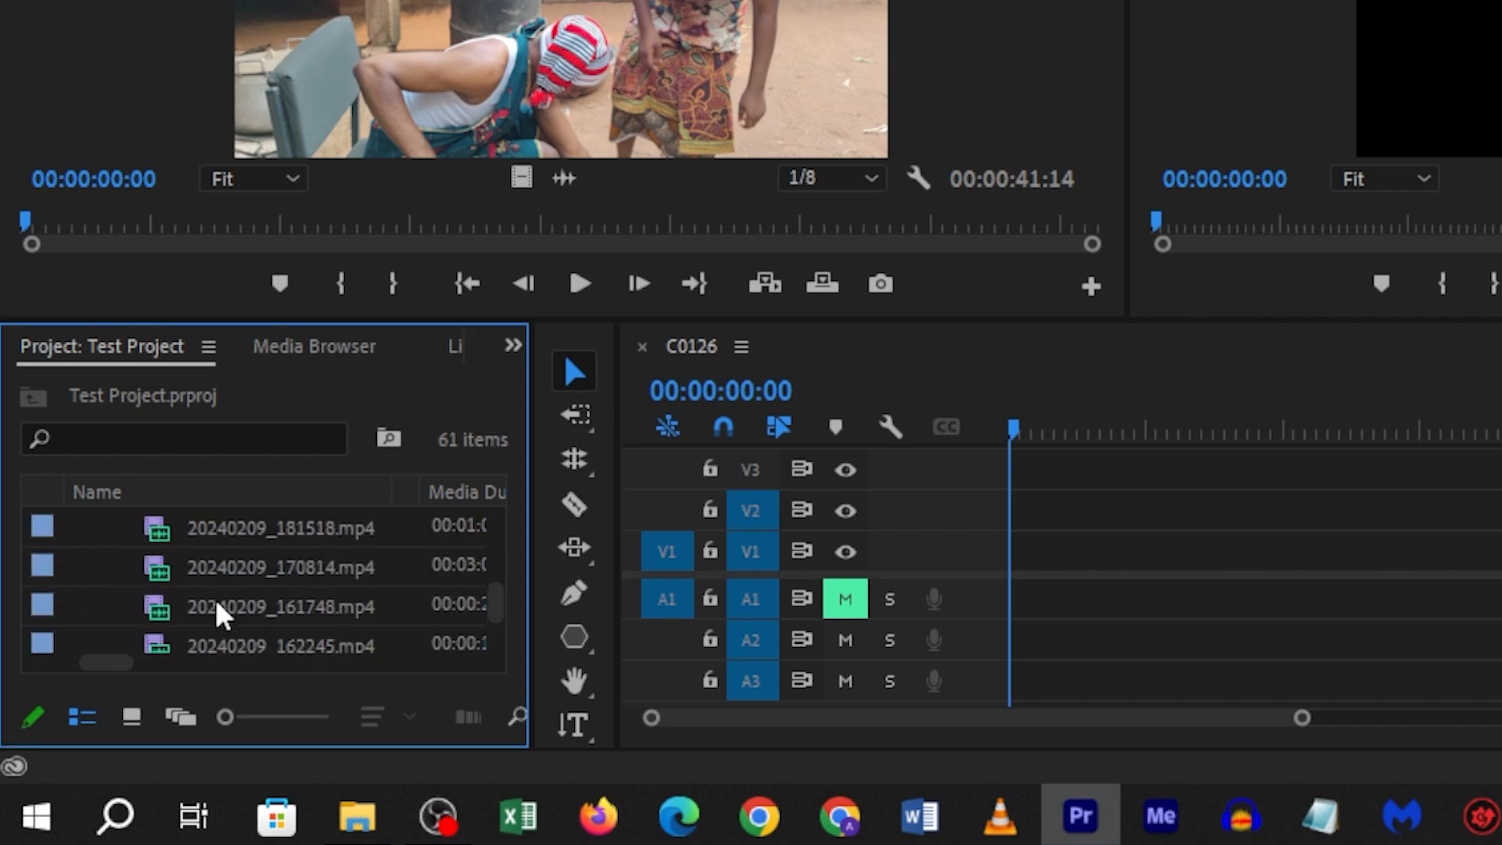
{"action": "double_click", "coordinate": [165, 607]}
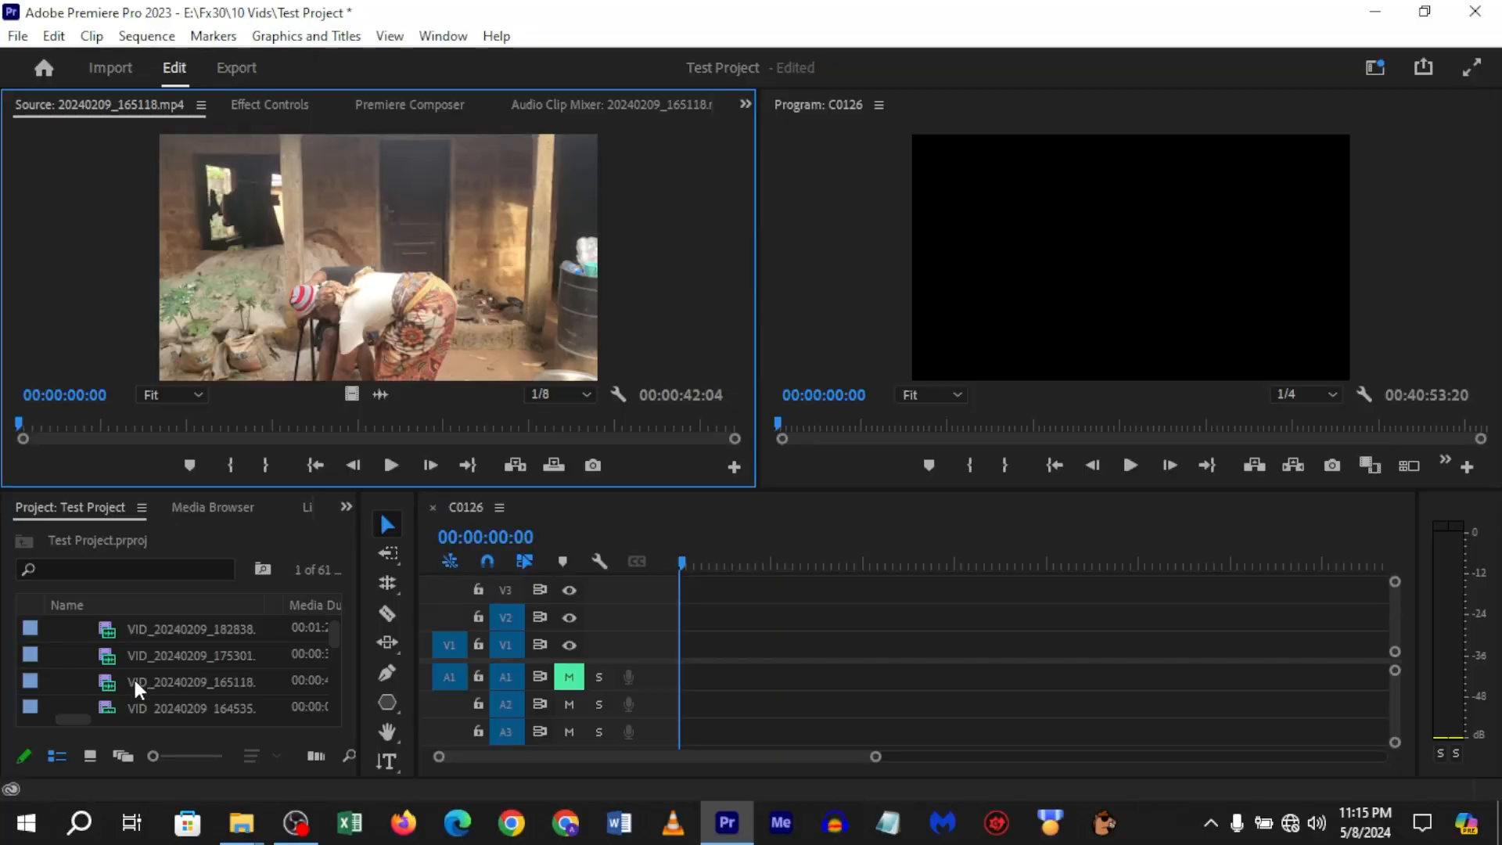
- Add the matching clip VID_20240209_165118 to the selection and start creating a multi-camera source sequence from both clips
{"action": "left_click", "coordinate": [112, 683]}
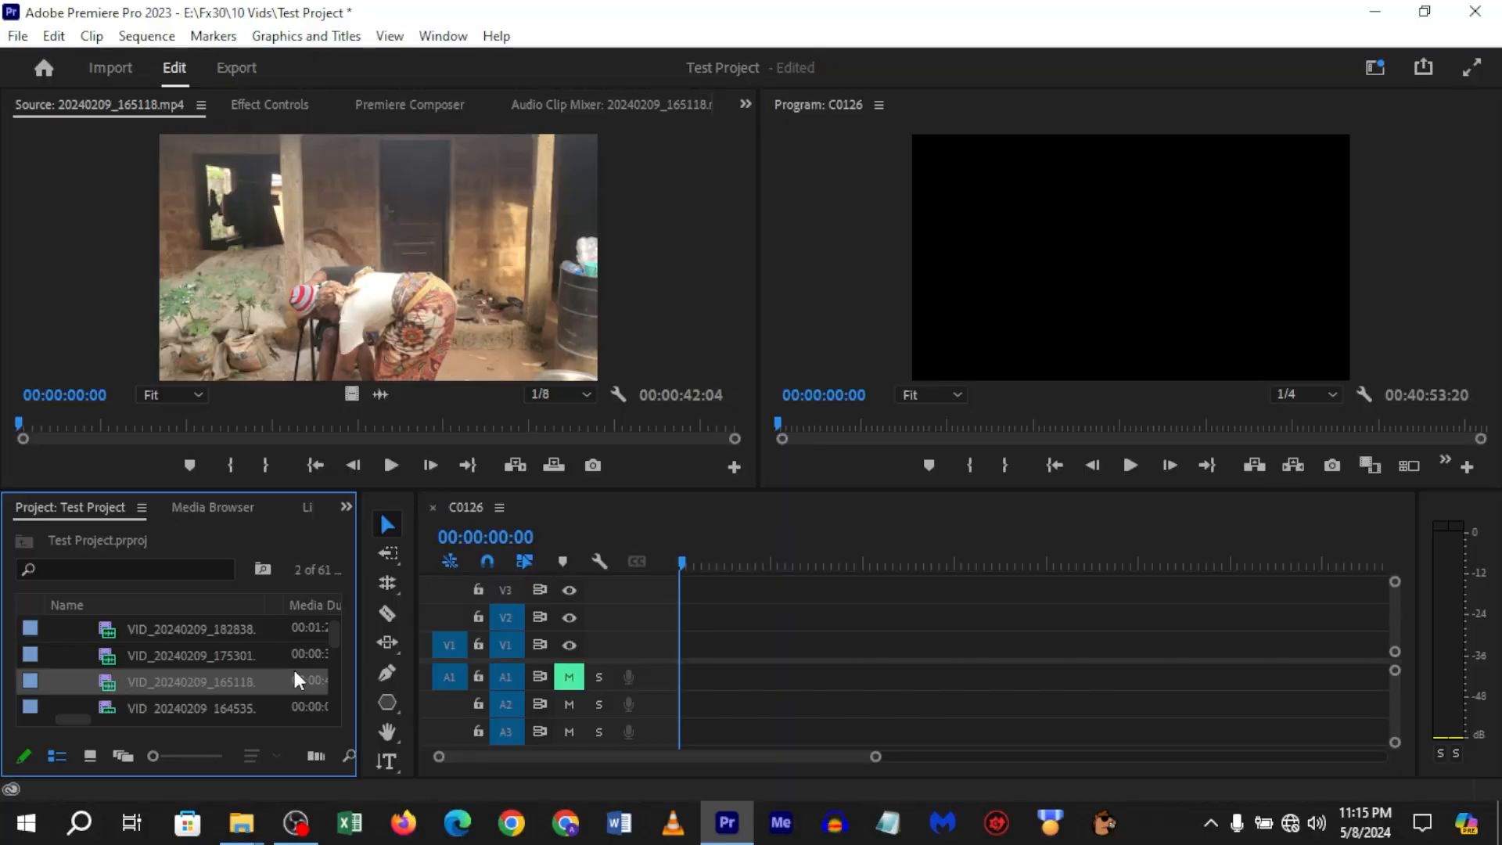
{"action": "scroll", "coordinate": [137, 682], "scroll_direction": "down", "scroll_amount": 1}
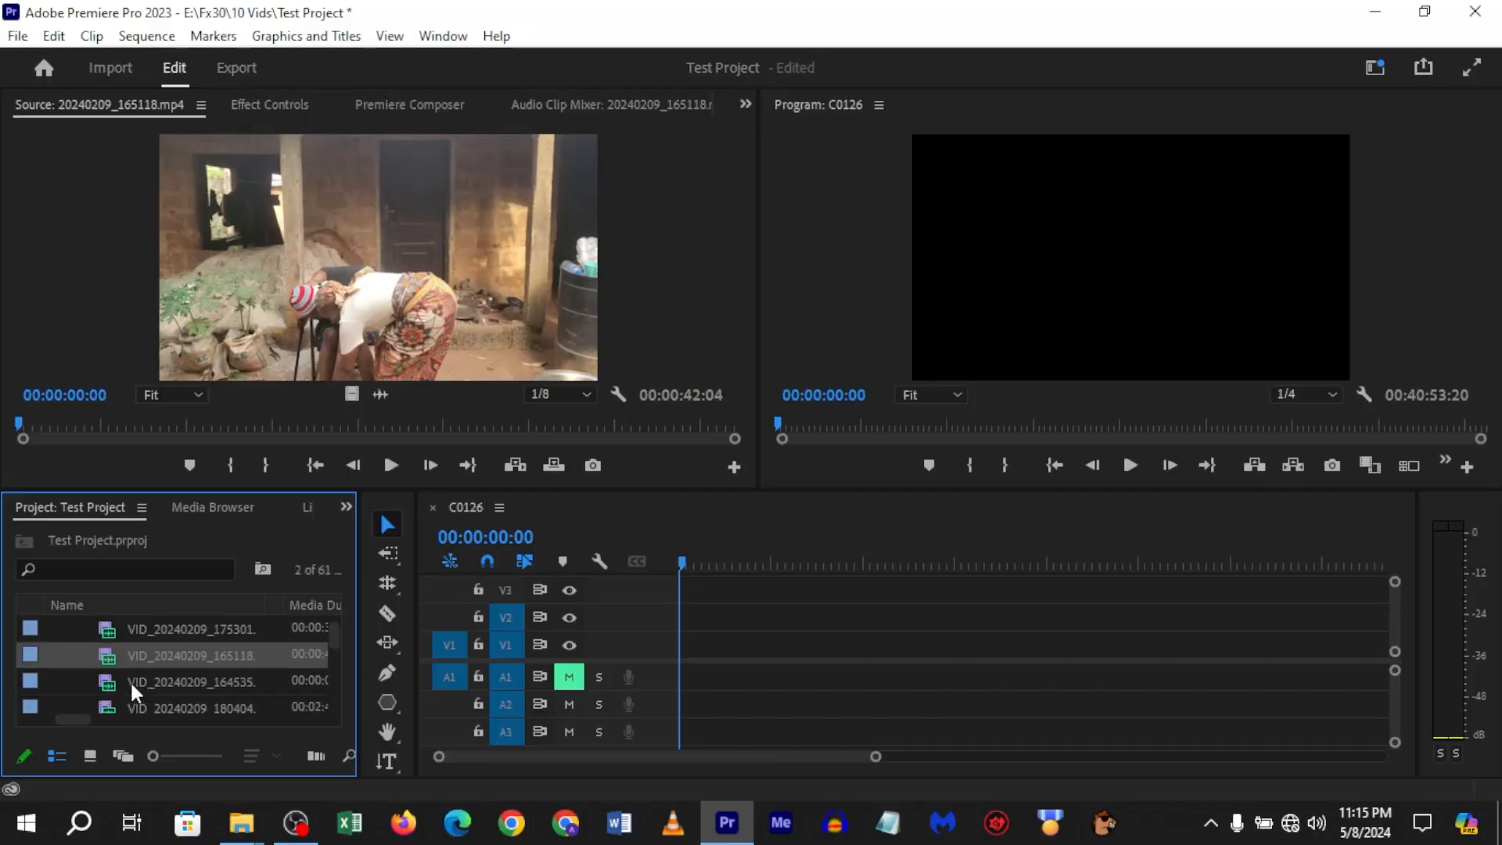
{"action": "right_click", "coordinate": [108, 660]}
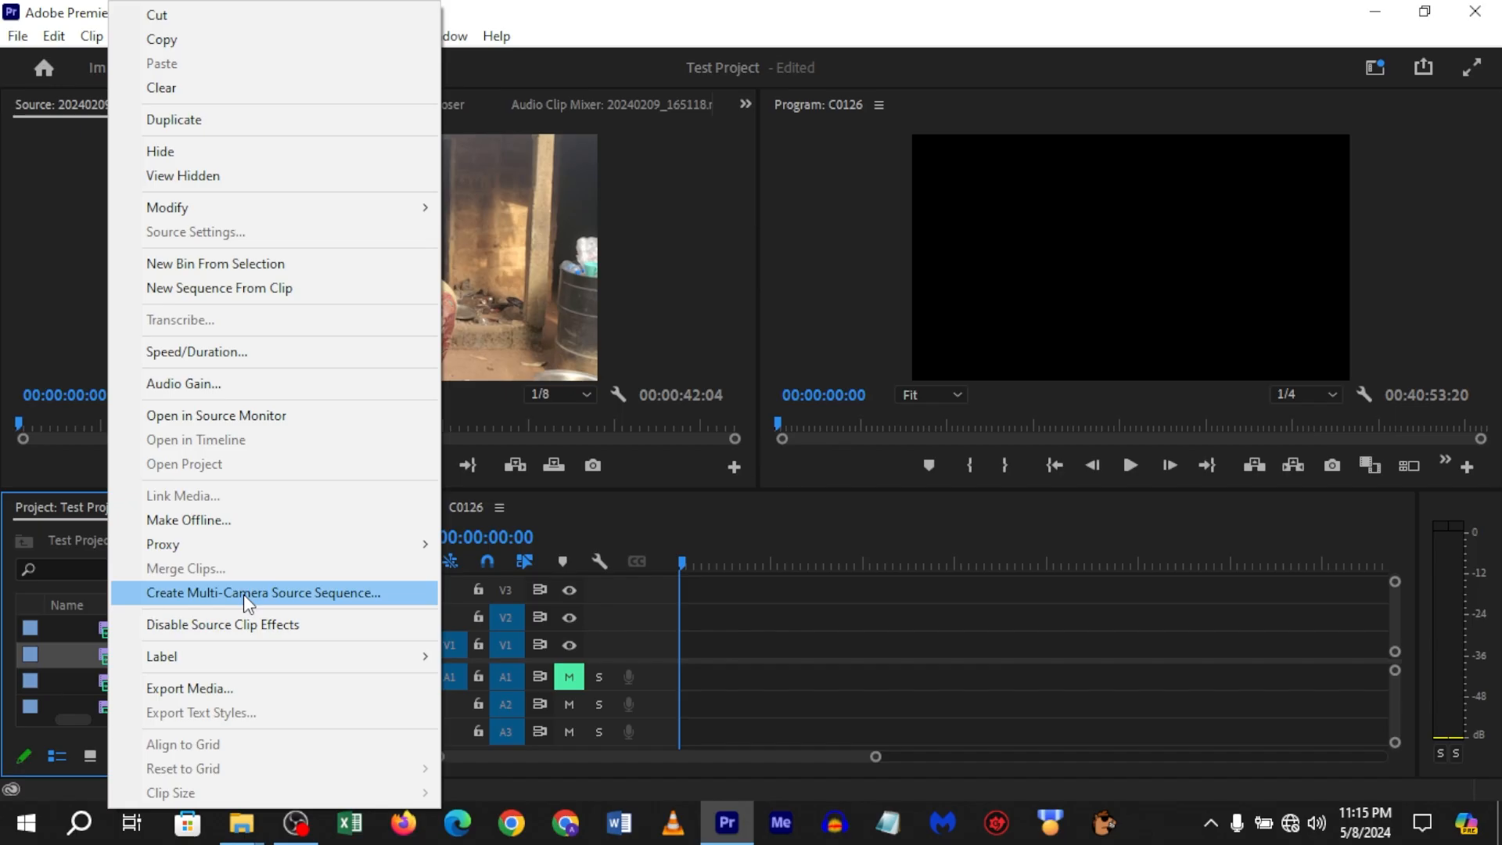
{"action": "left_click", "coordinate": [359, 474]}
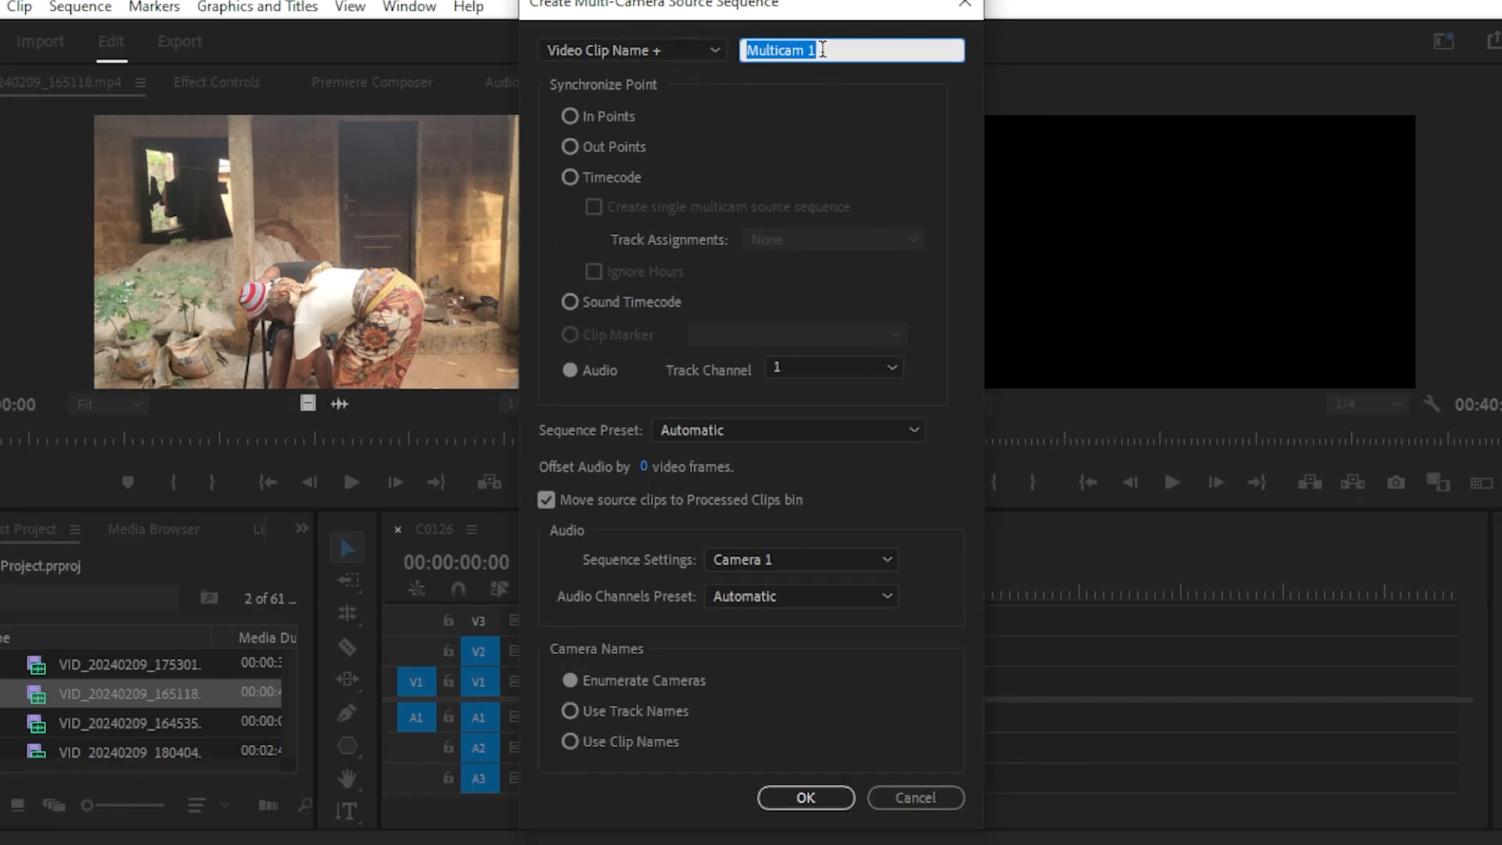
- Create the multi-camera source sequence with the name suffix Multicam 1, synchronized by Audio on track channel 1
{"action": "left_click", "coordinate": [830, 53]}
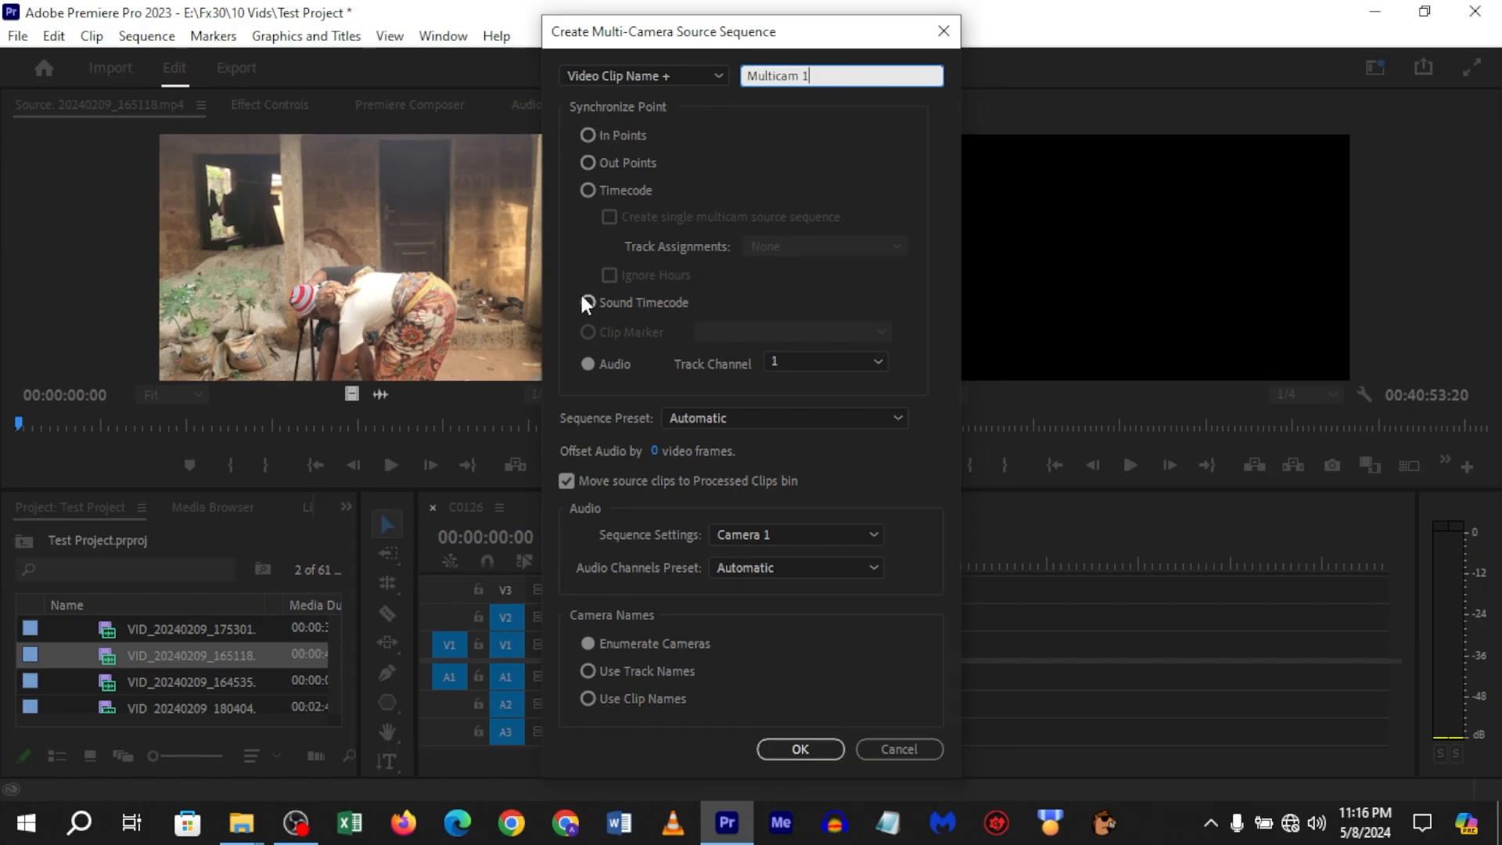
{"action": "left_click", "coordinate": [589, 366]}
{"action": "left_click", "coordinate": [588, 191]}
{"action": "left_click", "coordinate": [586, 133]}
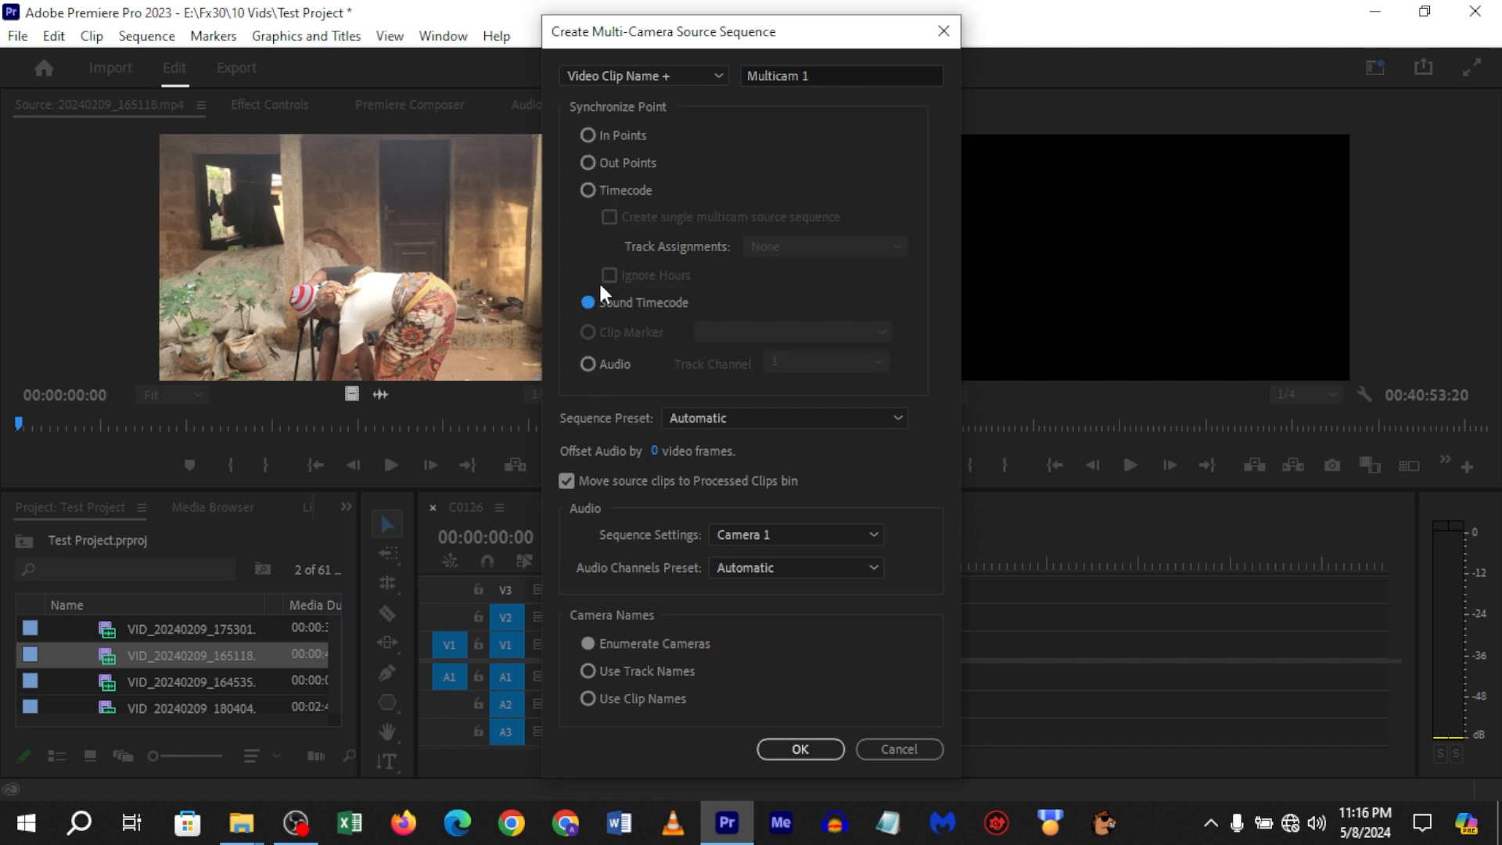
{"action": "left_click", "coordinate": [596, 367]}
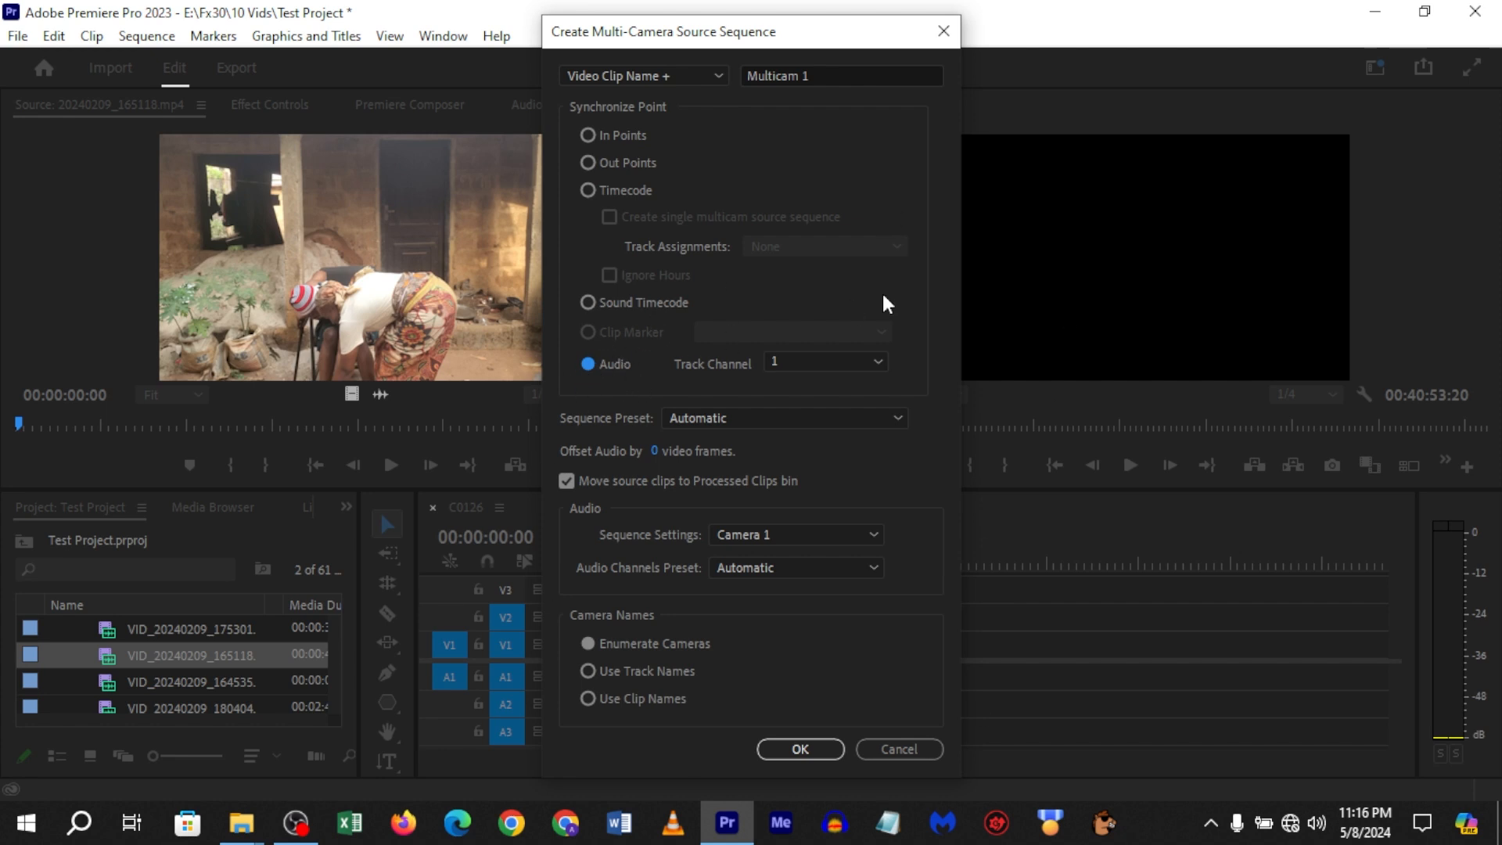
{"action": "left_click", "coordinate": [795, 737]}
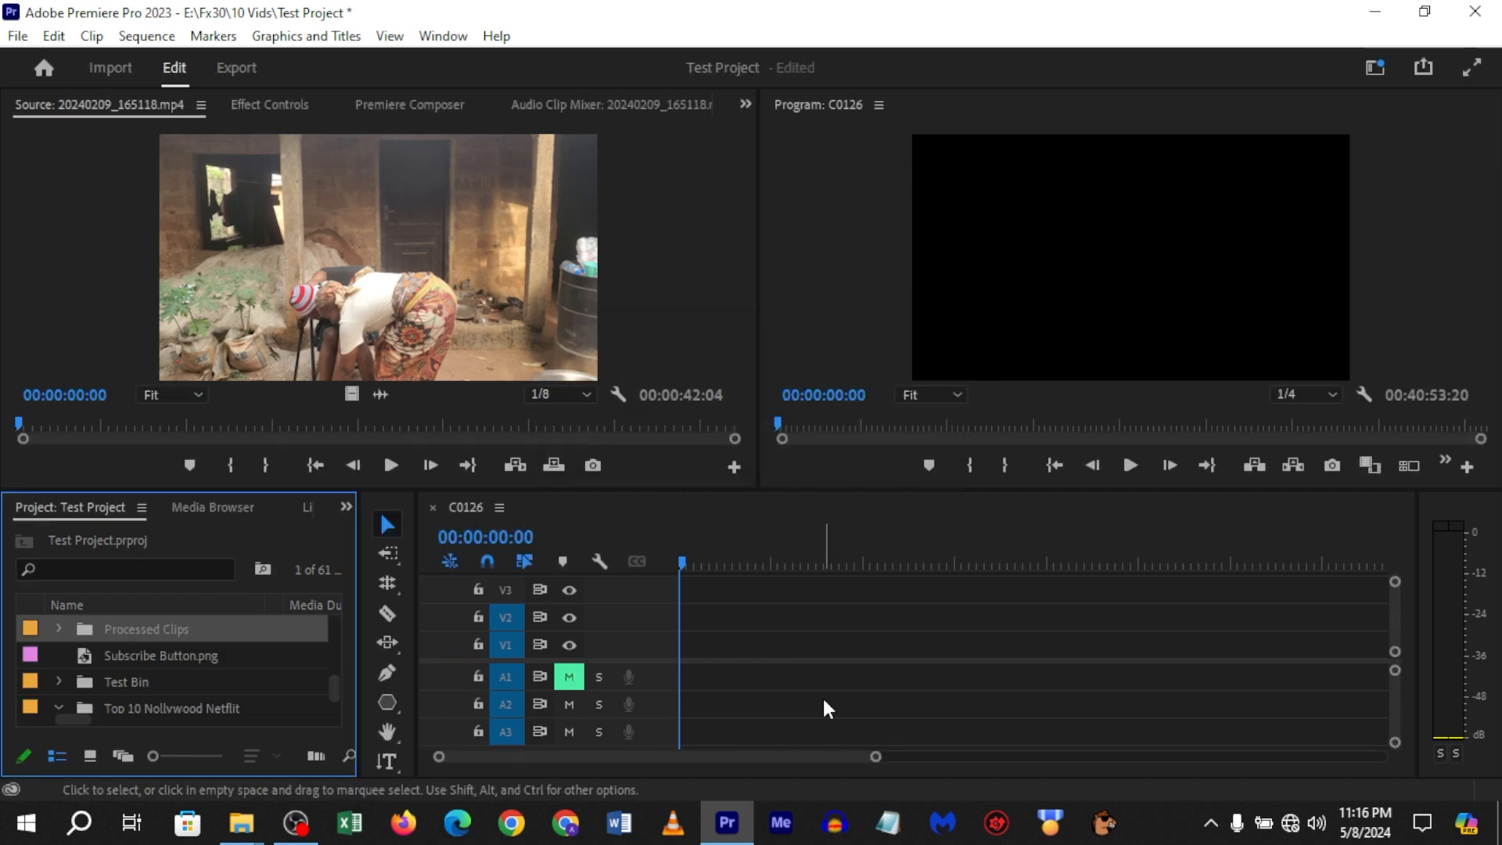
- Check the contents of the Processed Clips bin and create a new sequence from the 20240209_165118.mp4Mult multi-camera clip
{"action": "left_click", "coordinate": [58, 628]}
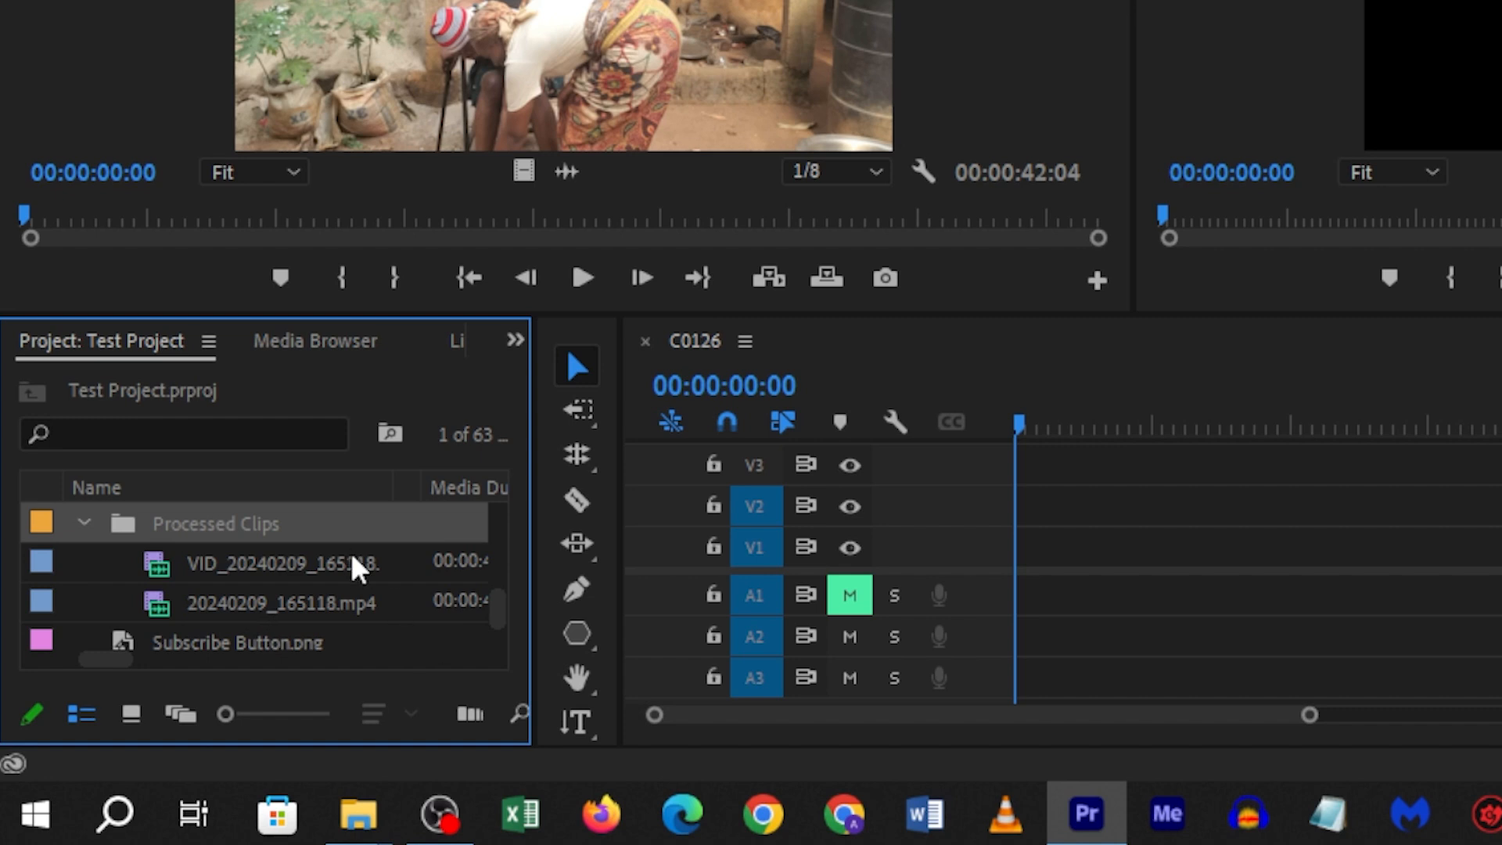
{"action": "left_click", "coordinate": [85, 528]}
{"action": "scroll", "coordinate": [317, 594], "scroll_direction": "down", "scroll_amount": 3}
{"action": "scroll", "coordinate": [203, 618], "scroll_direction": "down", "scroll_amount": 2}
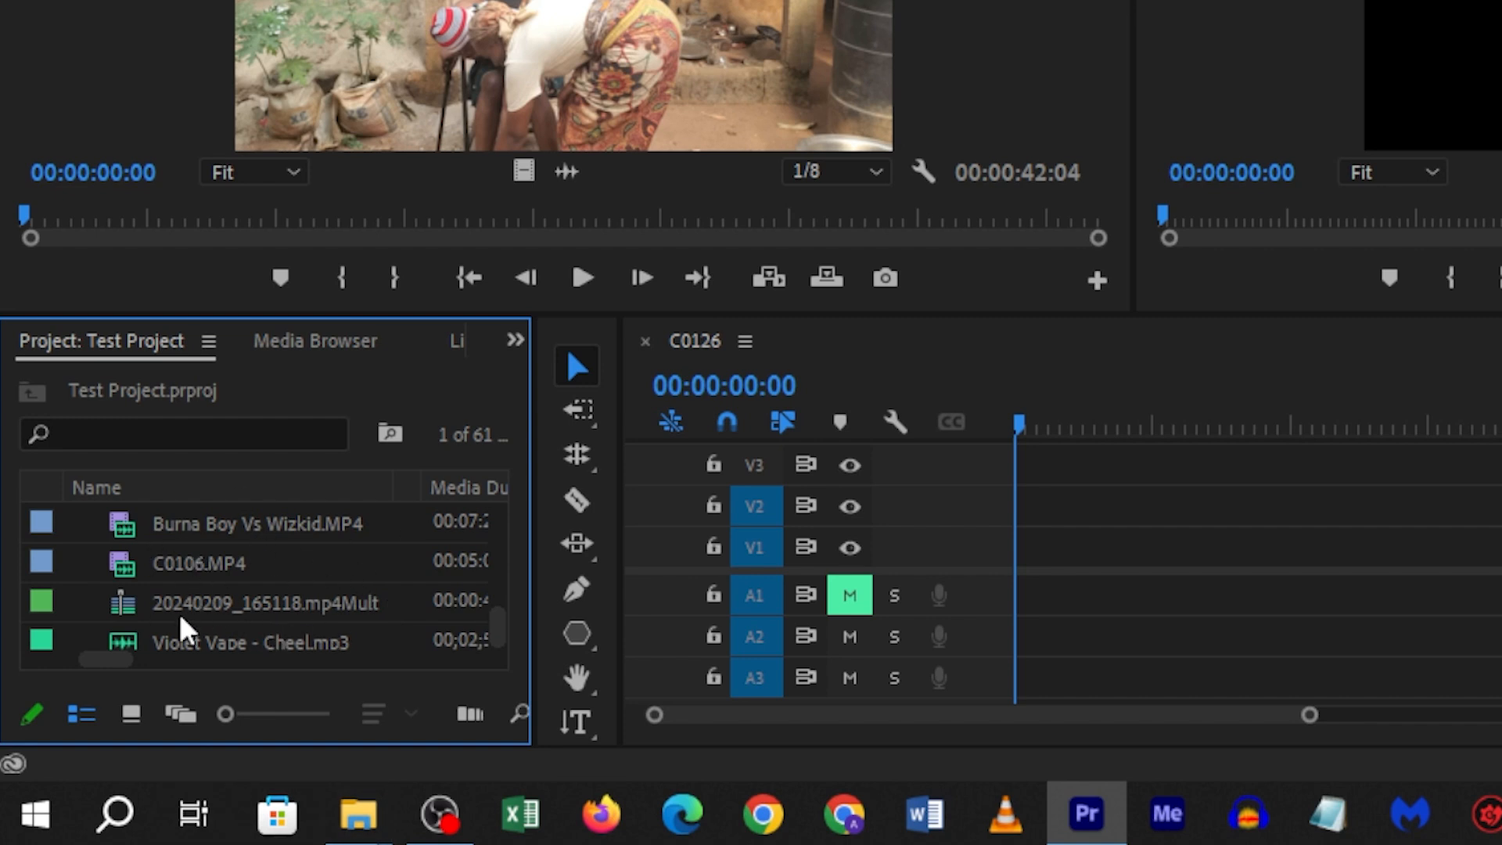
{"action": "right_click", "coordinate": [129, 617]}
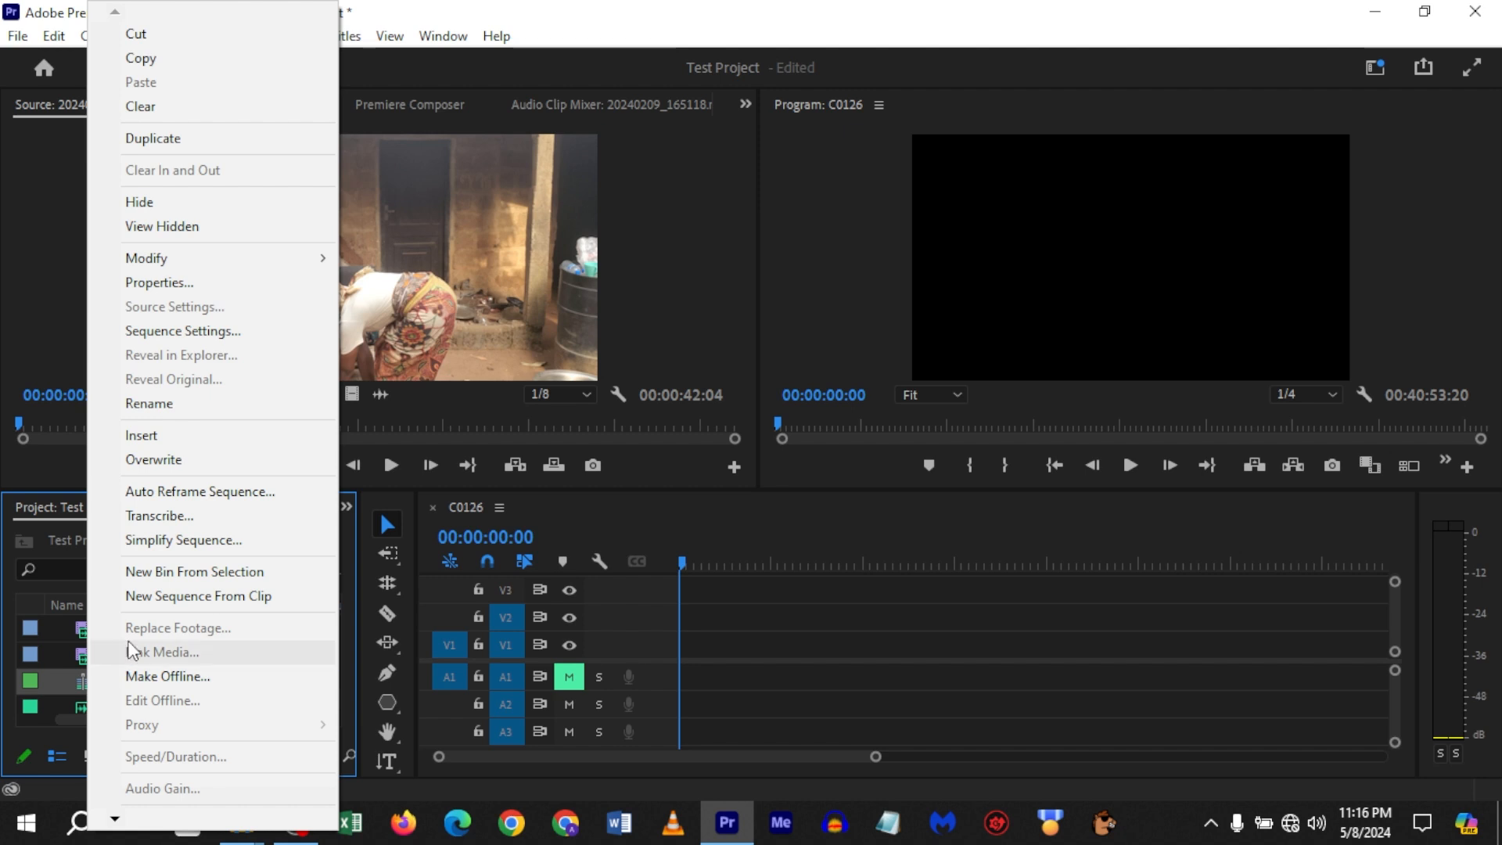
{"action": "left_click", "coordinate": [226, 596]}
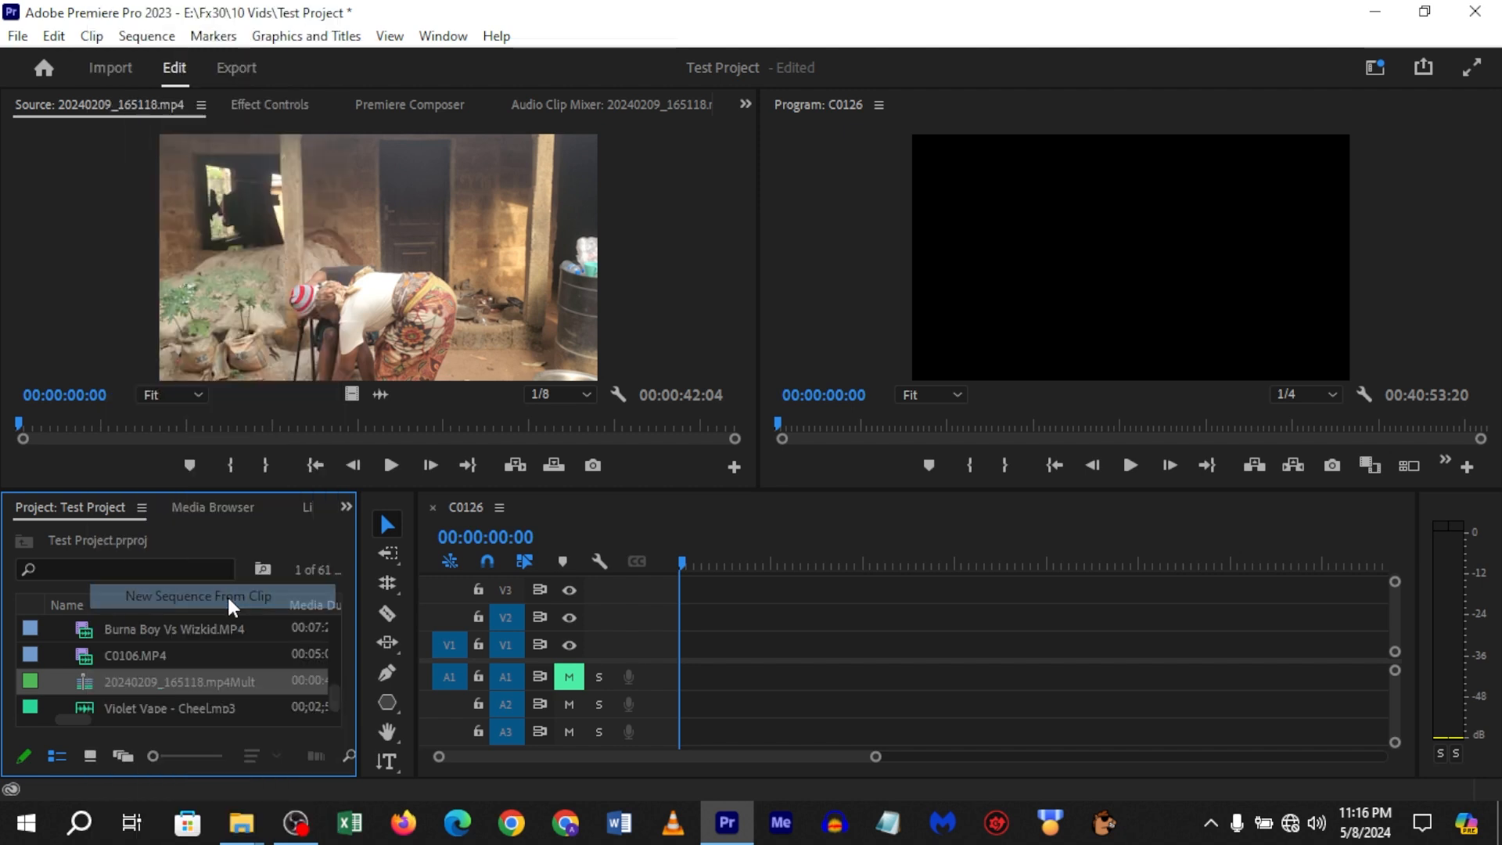
{"action": "left_click_drag", "start_coordinate": [687, 563], "coordinate": [641, 557]}
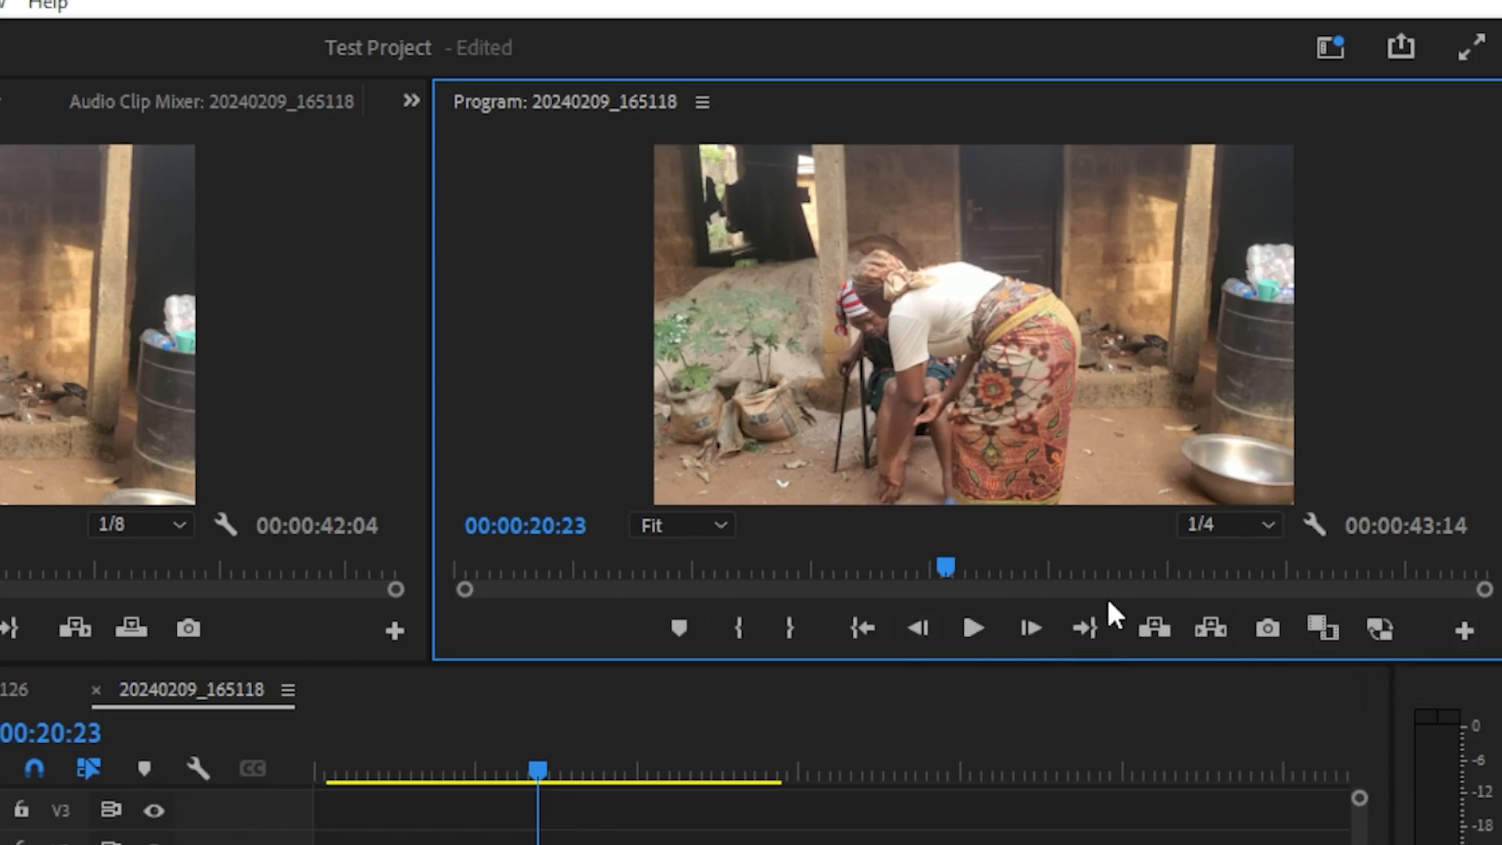
- Add the Toggle Multi-Camera View control to the Program Monitor and turn on the multi-camera view
{"action": "left_click", "coordinate": [1465, 630]}
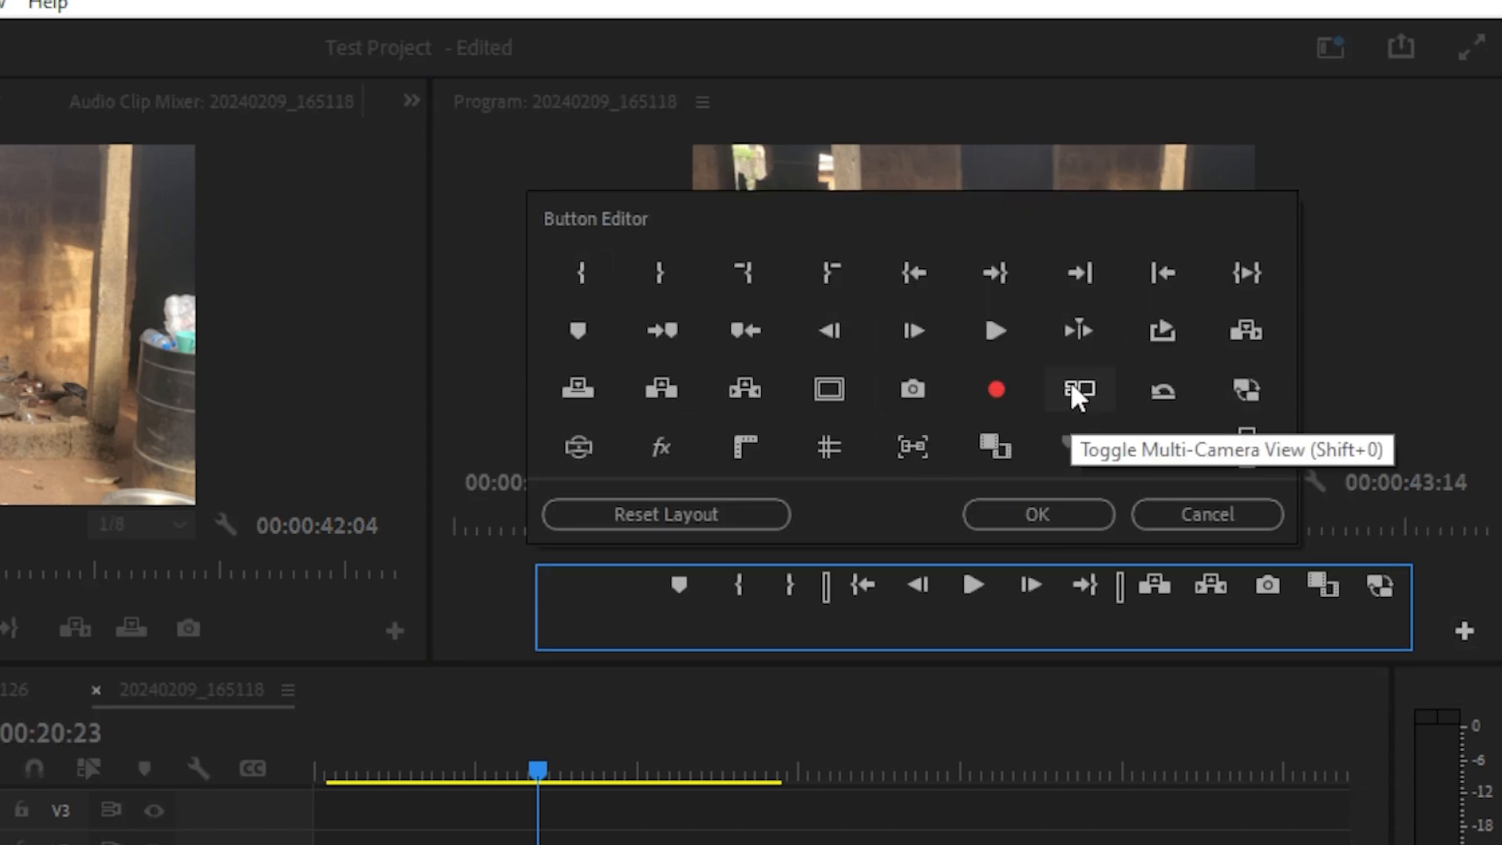
{"action": "left_click_drag", "start_coordinate": [1077, 391], "coordinate": [1354, 594]}
{"action": "left_click", "coordinate": [1073, 526]}
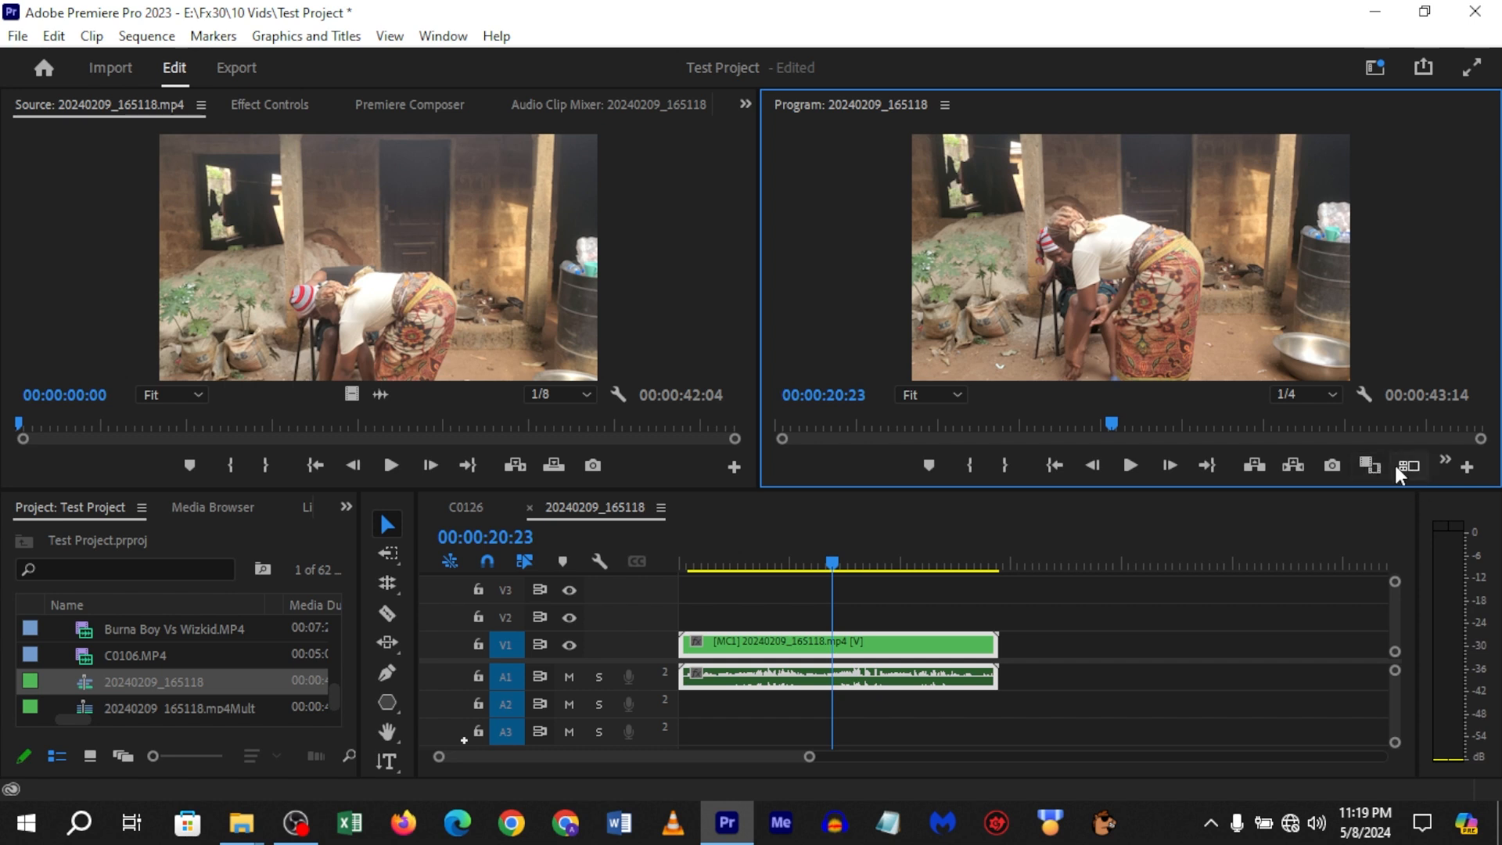
{"action": "left_click", "coordinate": [1406, 468]}
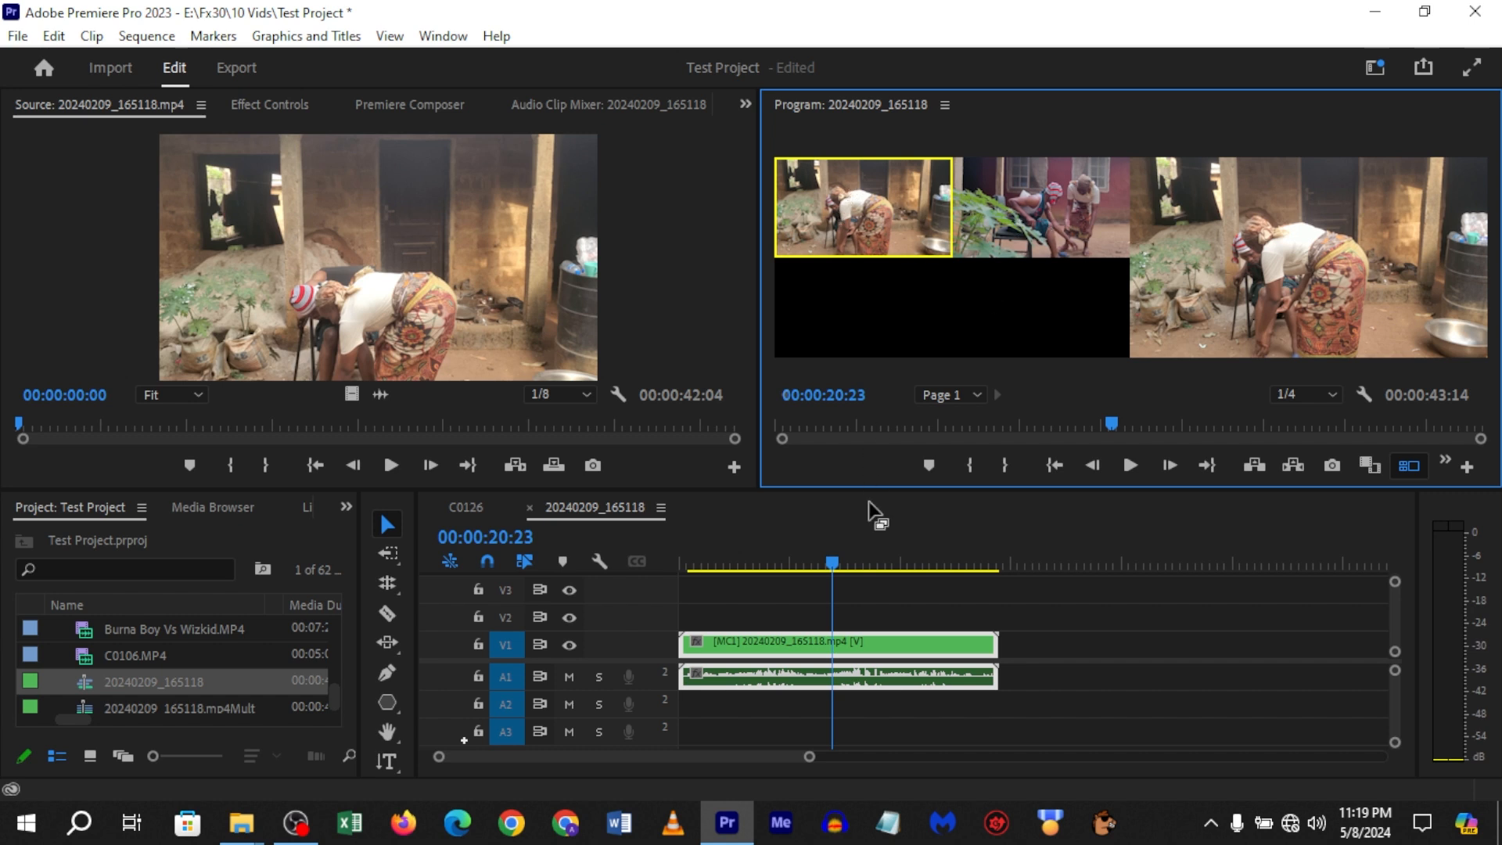
- Return the playhead to the sequence start and switch the multicam clip to camera 2 and back to camera 1
{"action": "left_click_drag", "start_coordinate": [833, 565], "coordinate": [627, 559]}
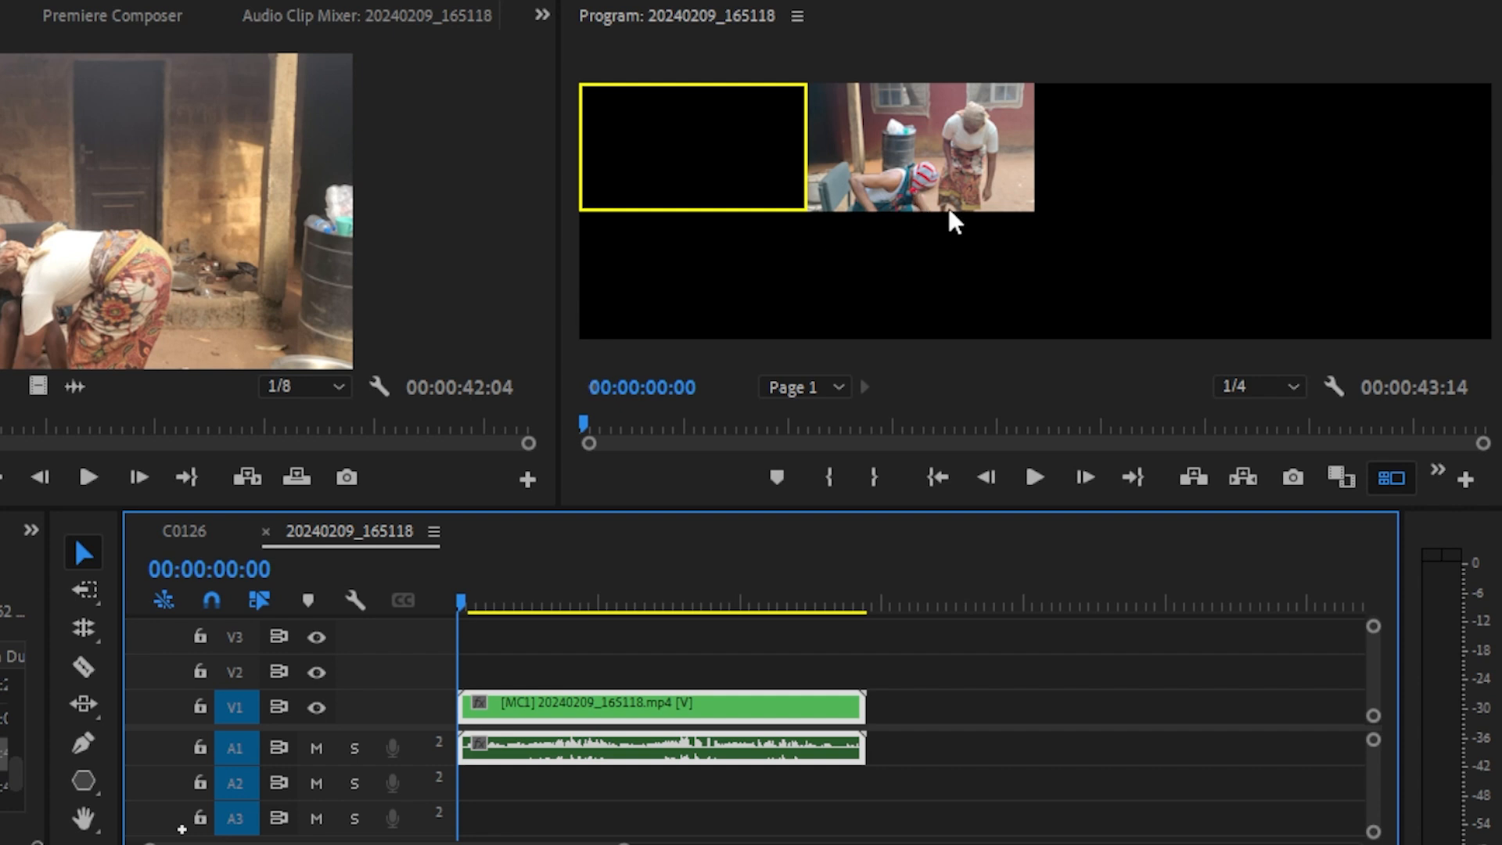
{"action": "left_click", "coordinate": [882, 151]}
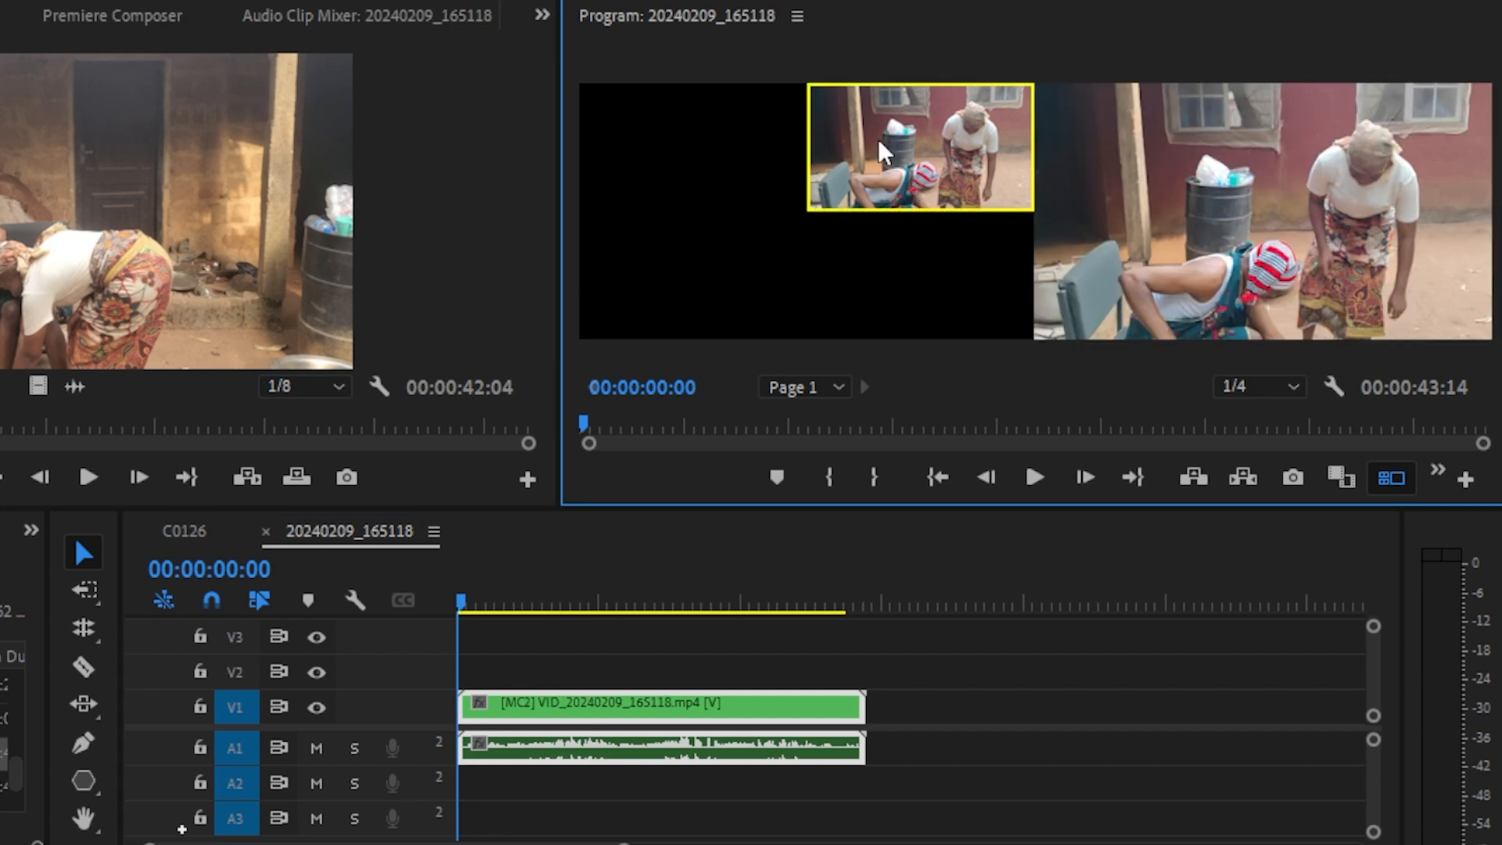
{"action": "left_click", "coordinate": [761, 158]}
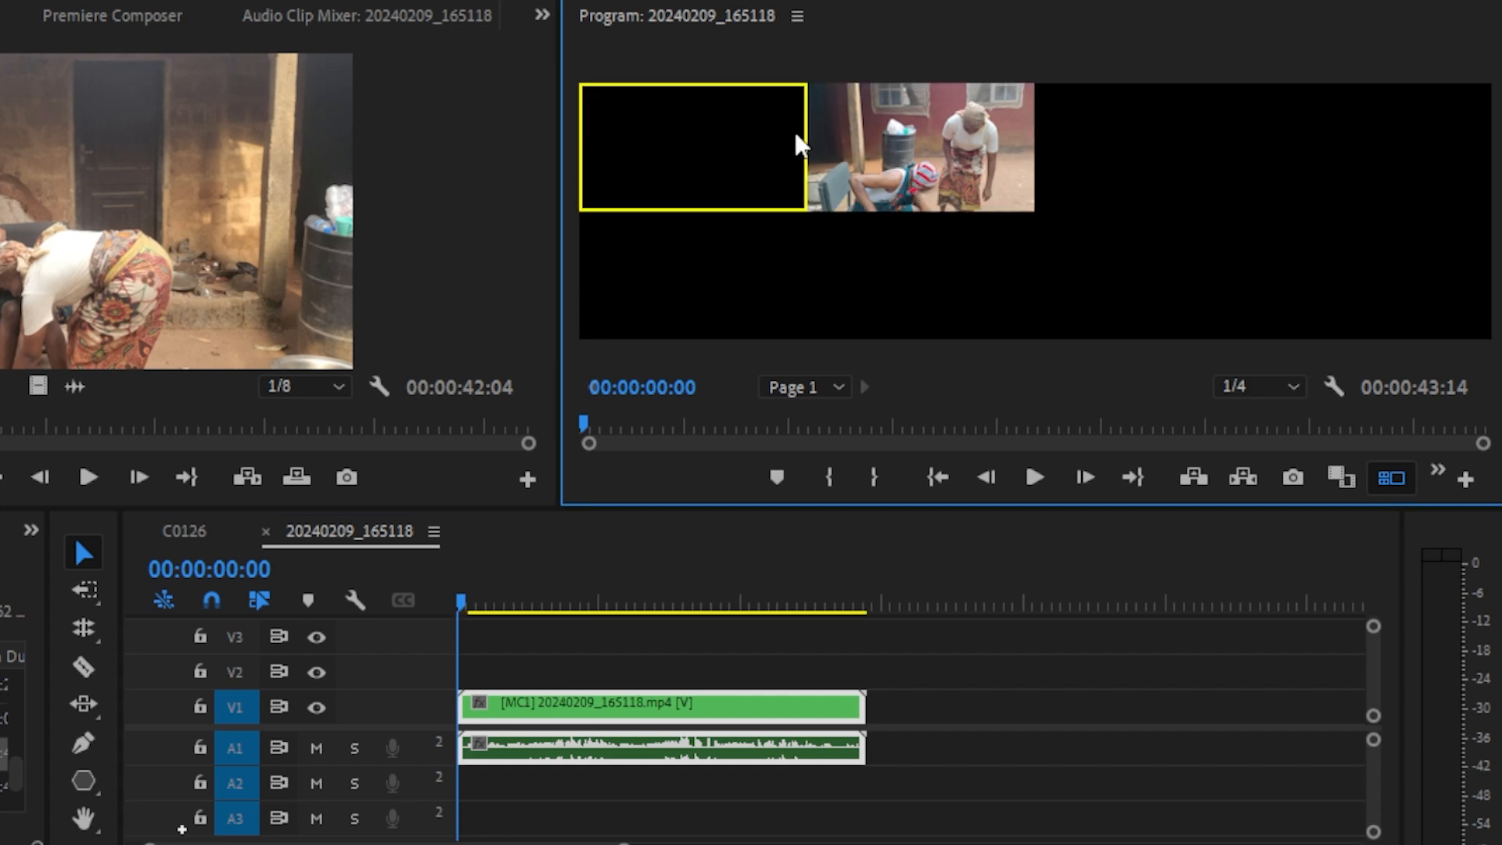
- Play to 00:00:01:18, trim the start of the multicam clip to the playhead, and ripple delete the gap before it
{"action": "left_click", "coordinate": [1033, 486]}
{"action": "left_click", "coordinate": [1033, 485]}
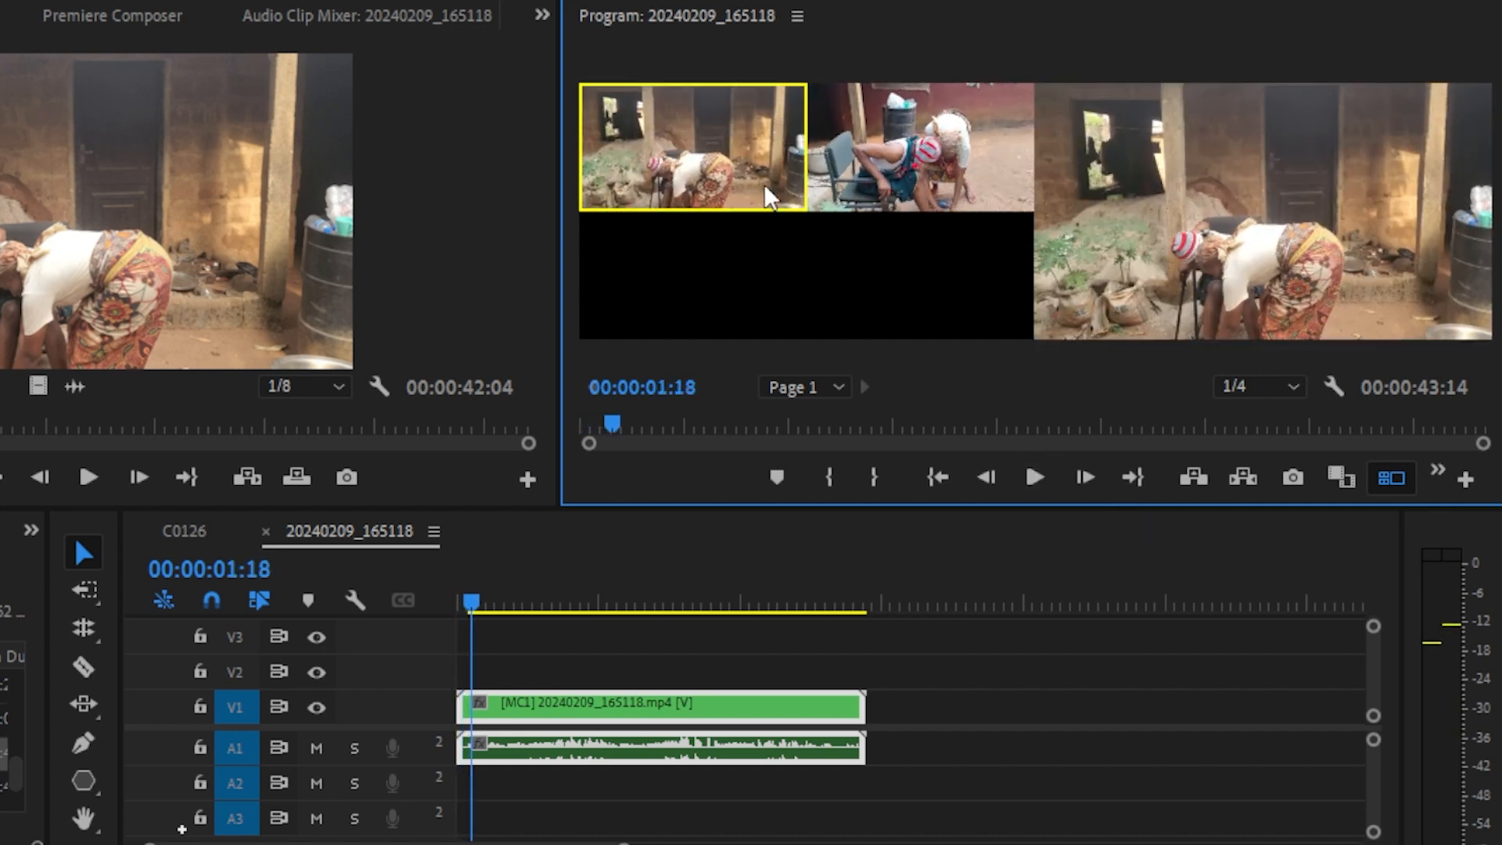
{"action": "left_click_drag", "start_coordinate": [465, 714], "coordinate": [533, 706]}
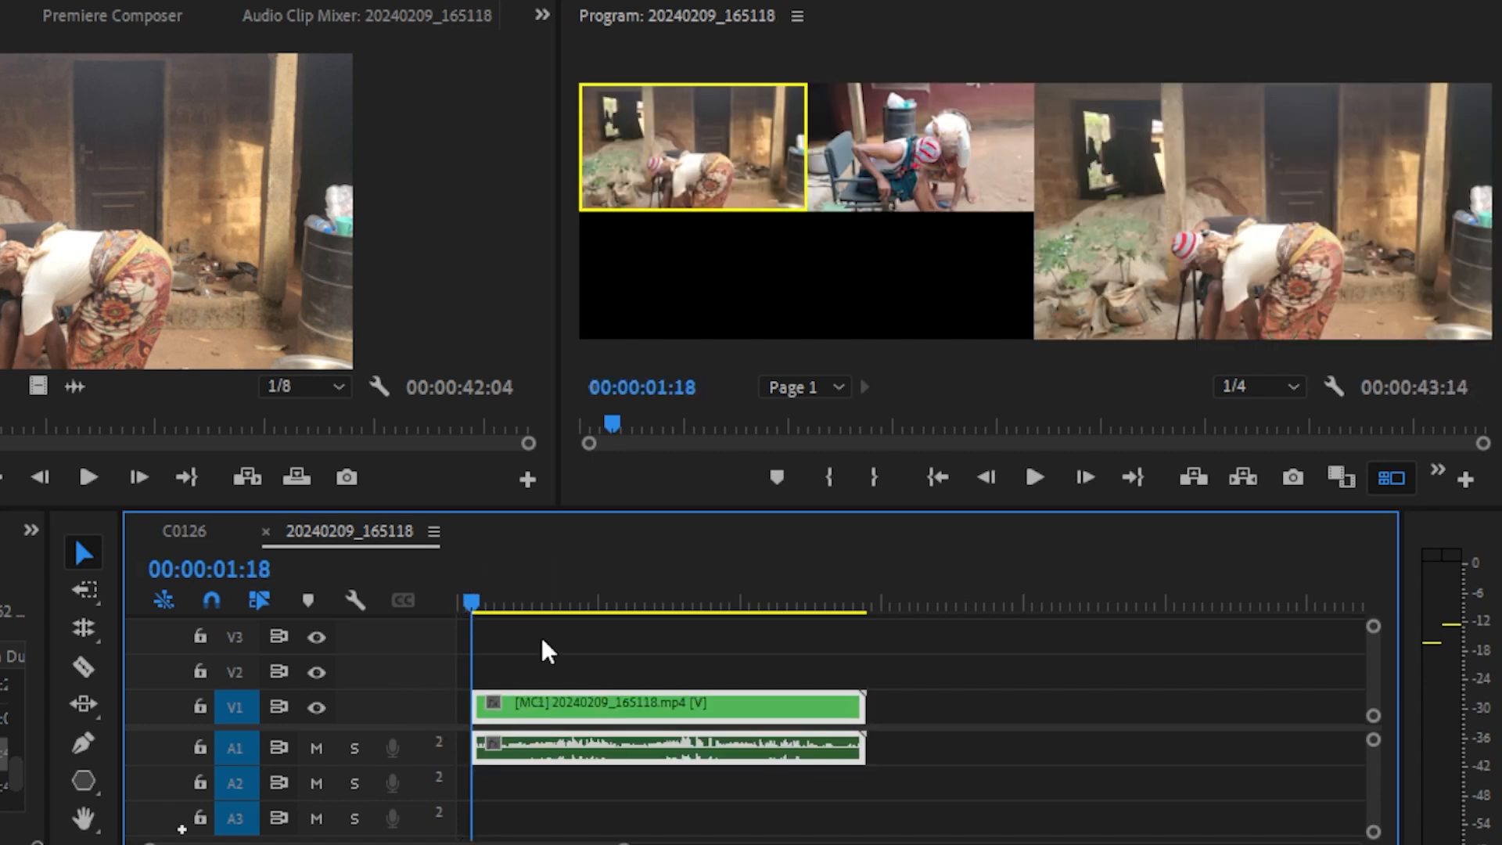
{"action": "right_click", "coordinate": [469, 711]}
{"action": "left_click", "coordinate": [542, 721]}
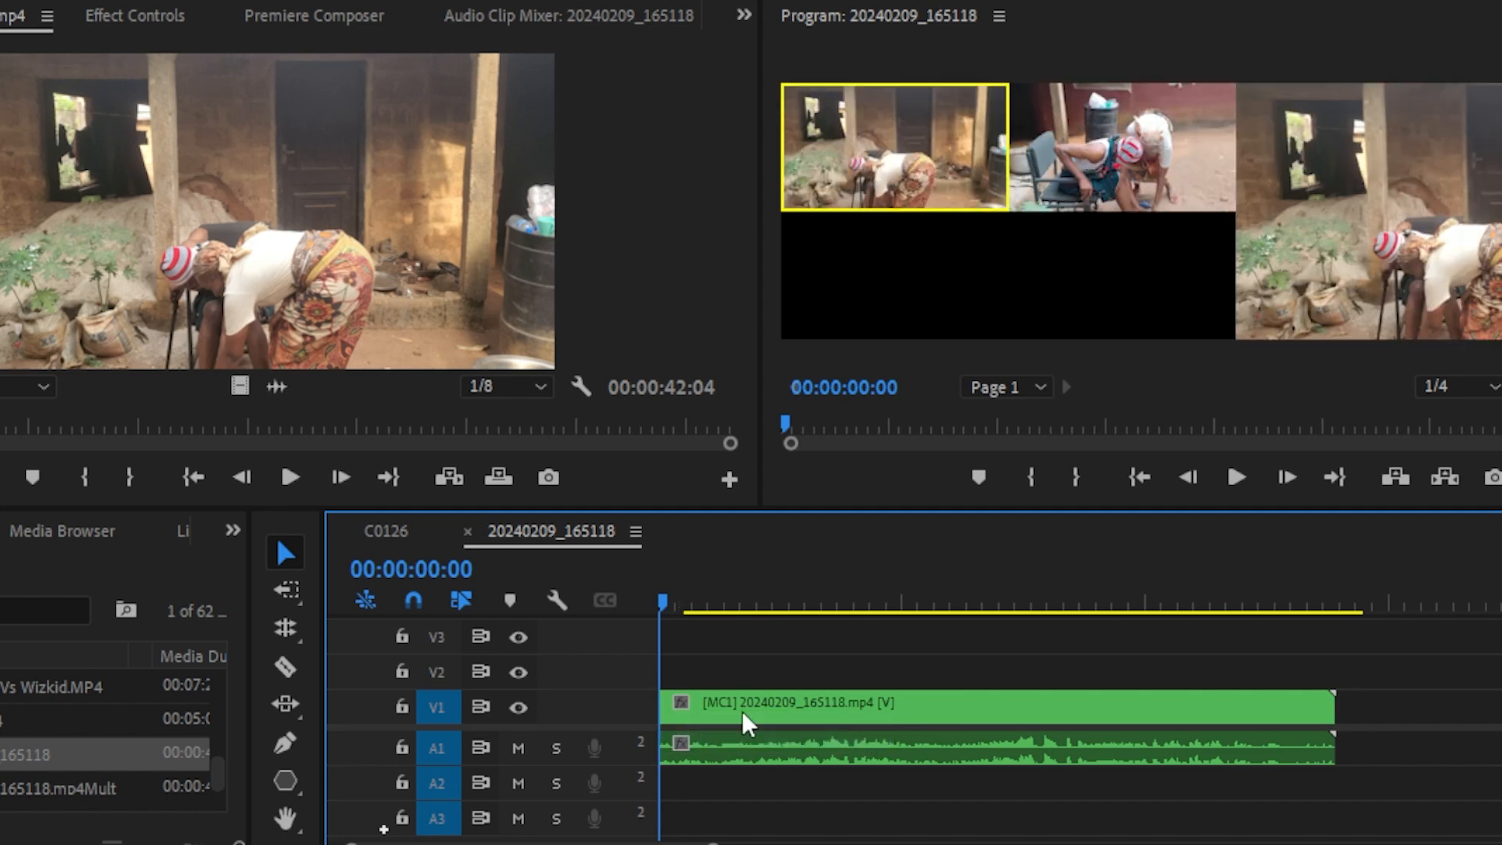